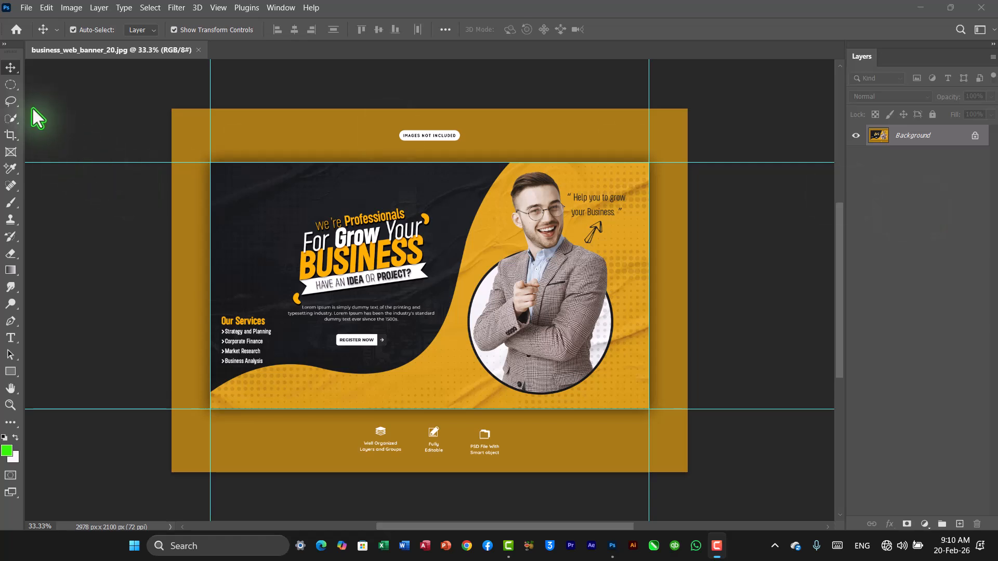
Draw an elliptical selection around the man's portrait with the Elliptical Marquee Tool and reposition it.
click(16, 87)
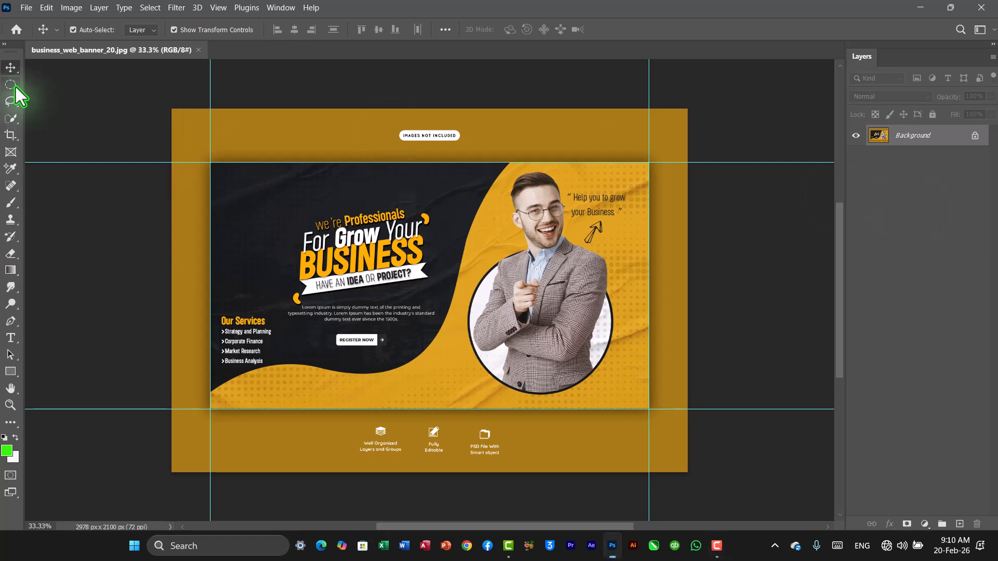
click(16, 89)
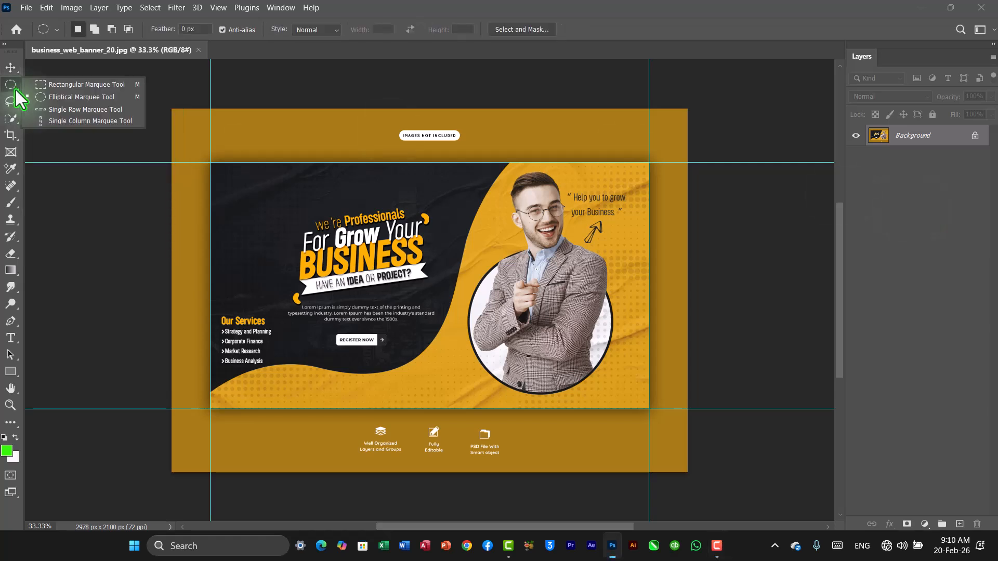
click(61, 98)
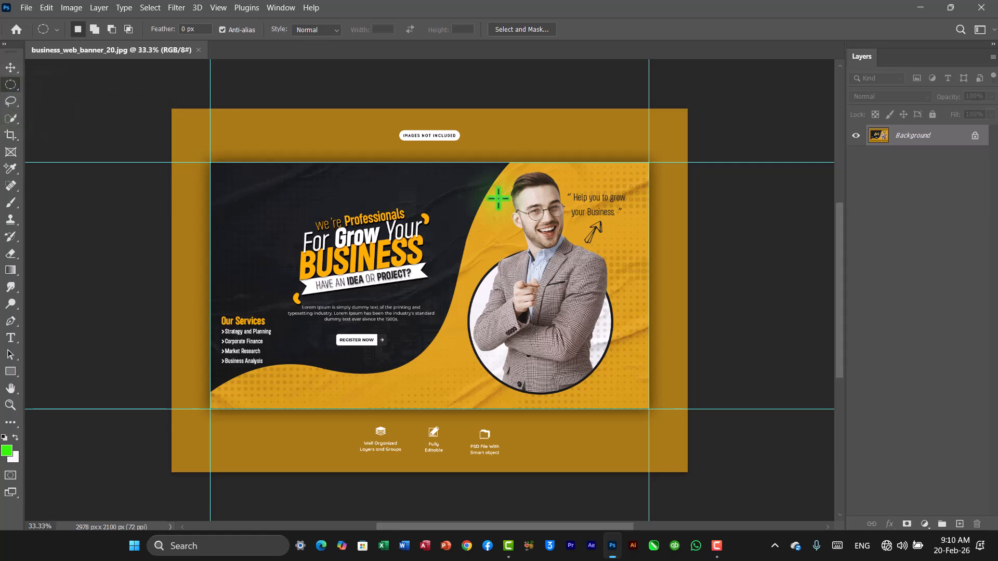
drag(493, 173, 617, 382)
drag(569, 305, 548, 299)
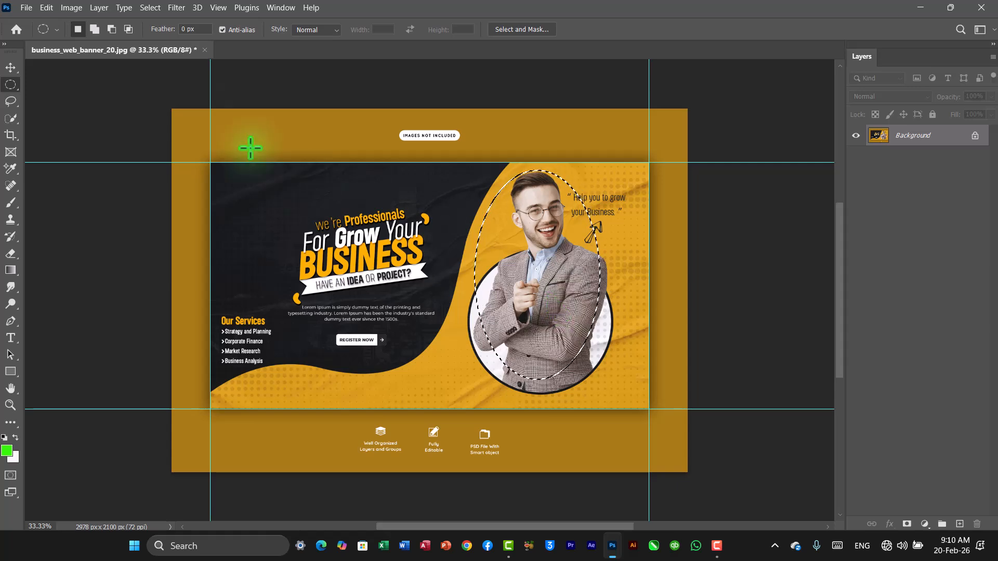
Copy the elliptical selection and paste it as a new layer, briefly hiding the background to check it.
click(46, 8)
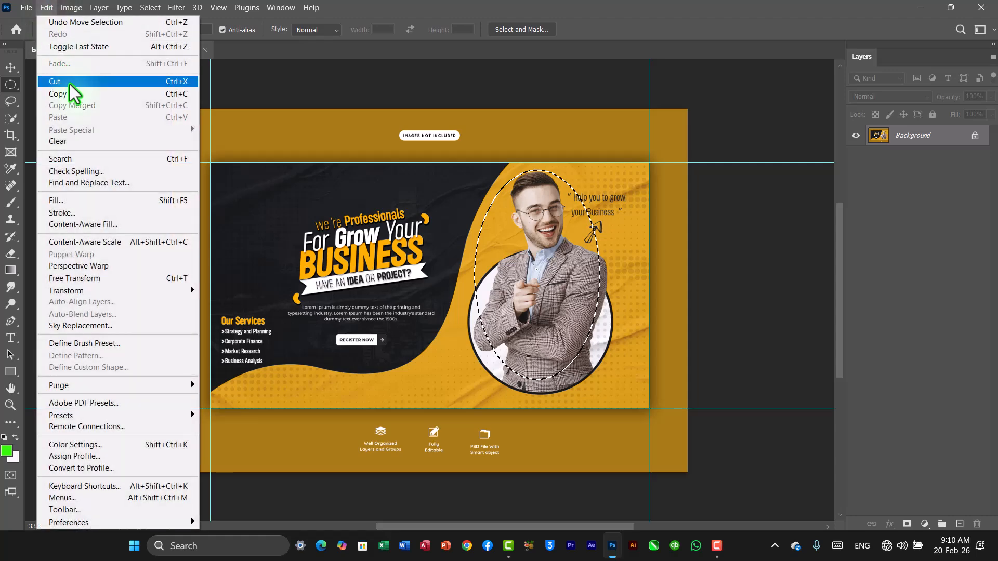
click(115, 93)
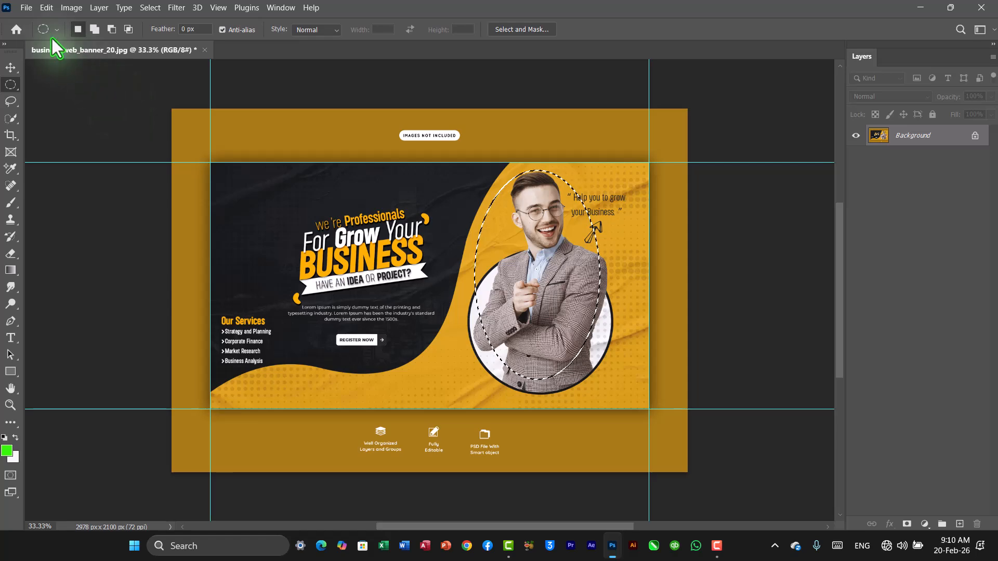
click(46, 7)
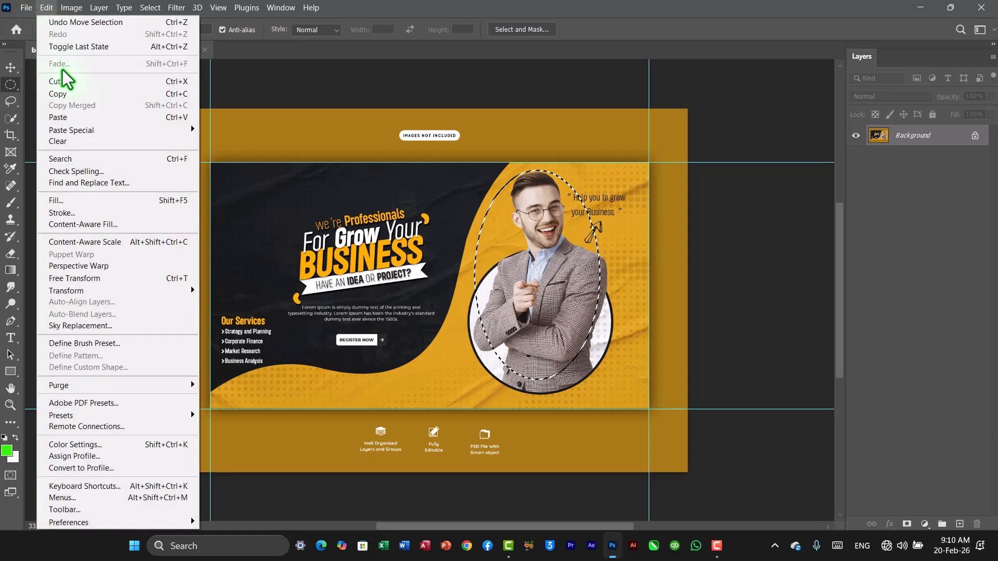
click(78, 114)
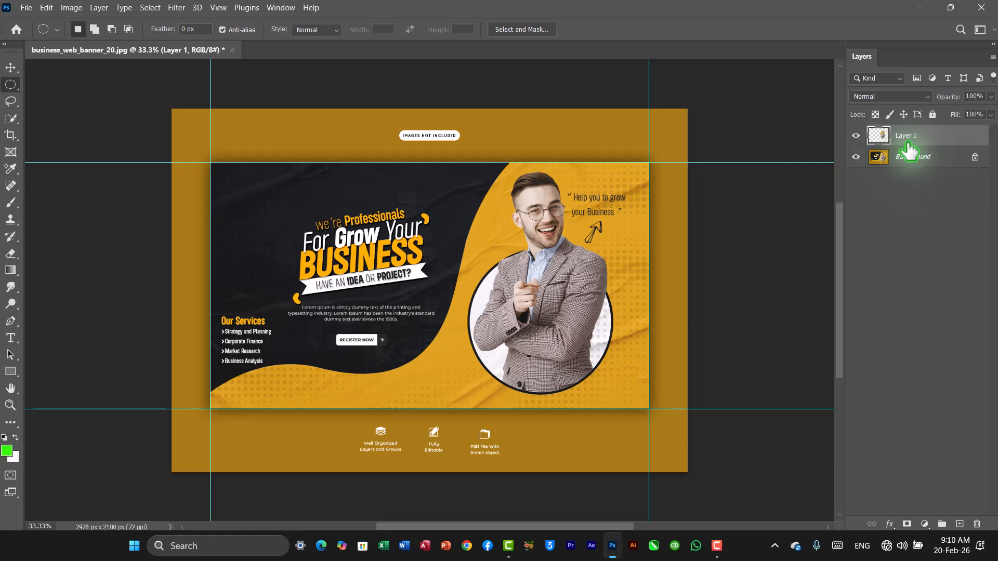
click(856, 158)
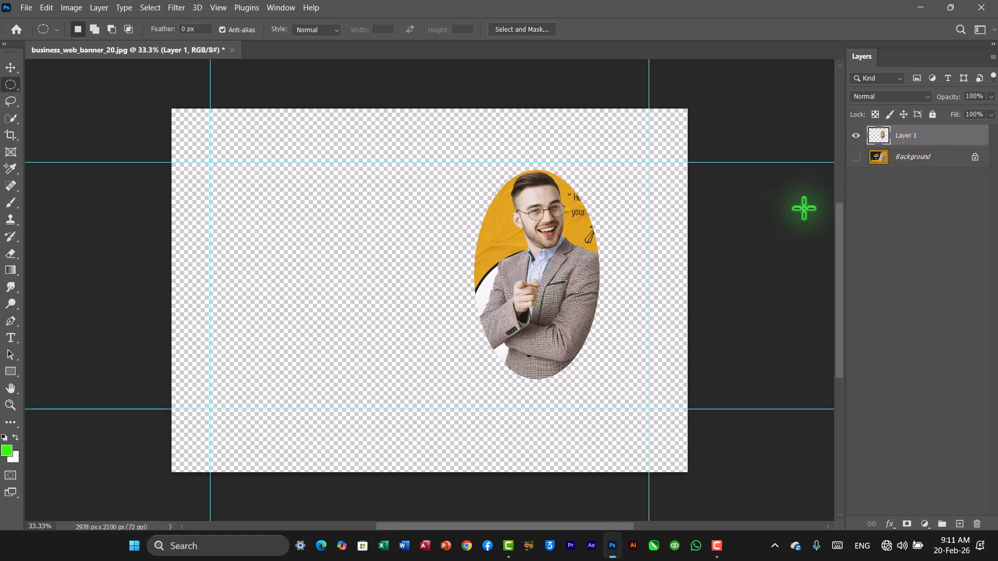
click(856, 157)
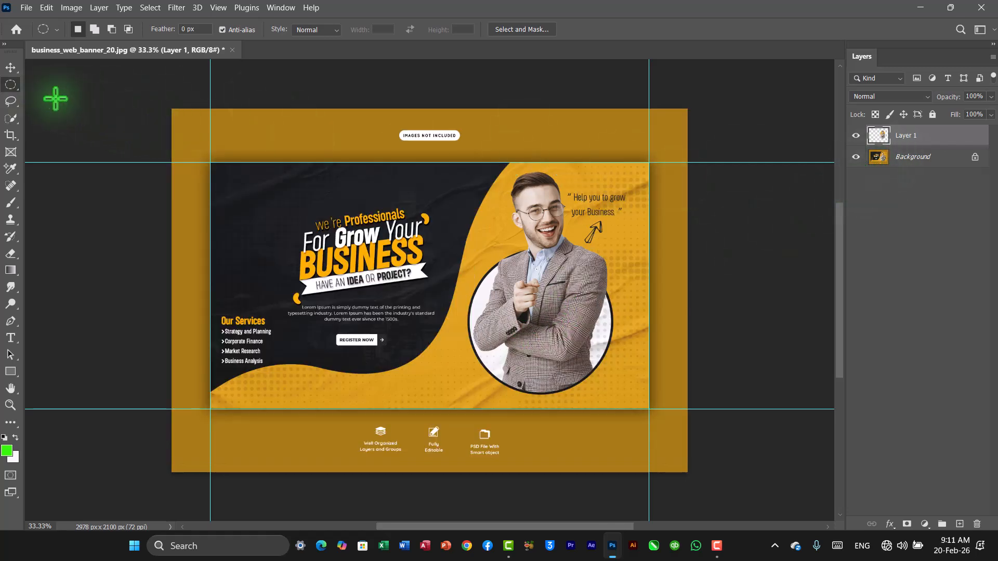
Move the pasted portrait layer to the left across the banner.
click(10, 68)
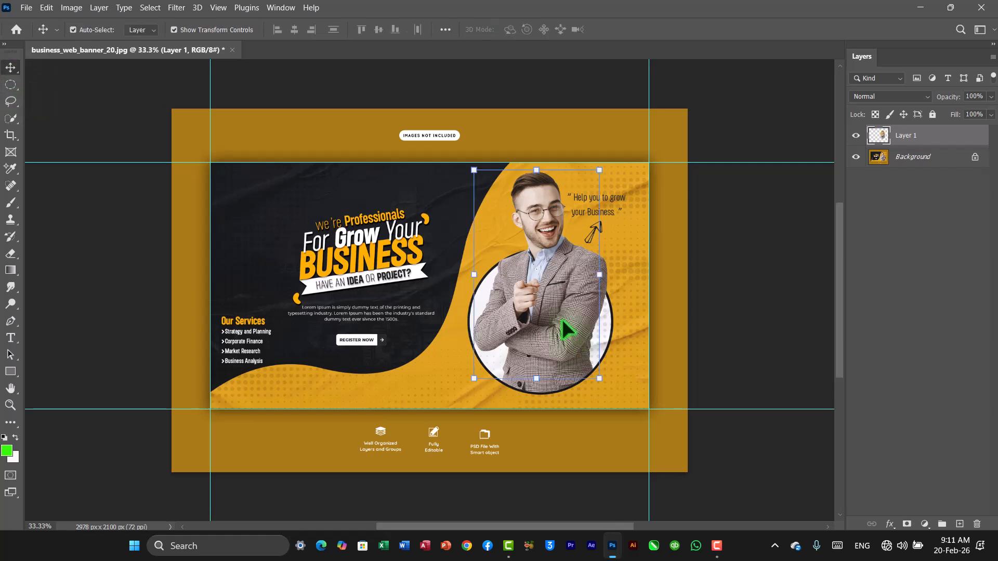
drag(541, 318, 427, 336)
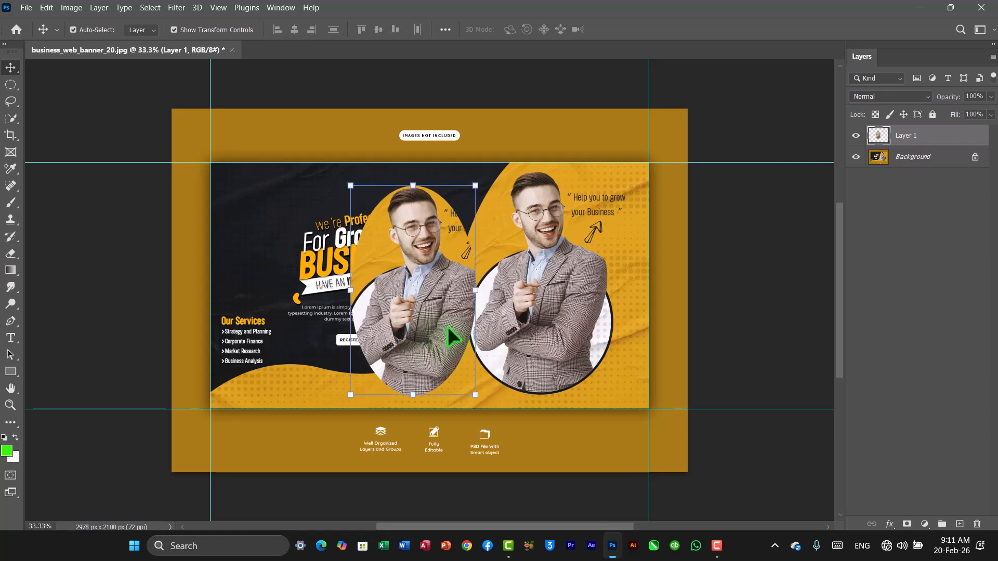
Draw a new elliptical selection around the original portrait on the background and reposition it.
click(86, 109)
click(11, 85)
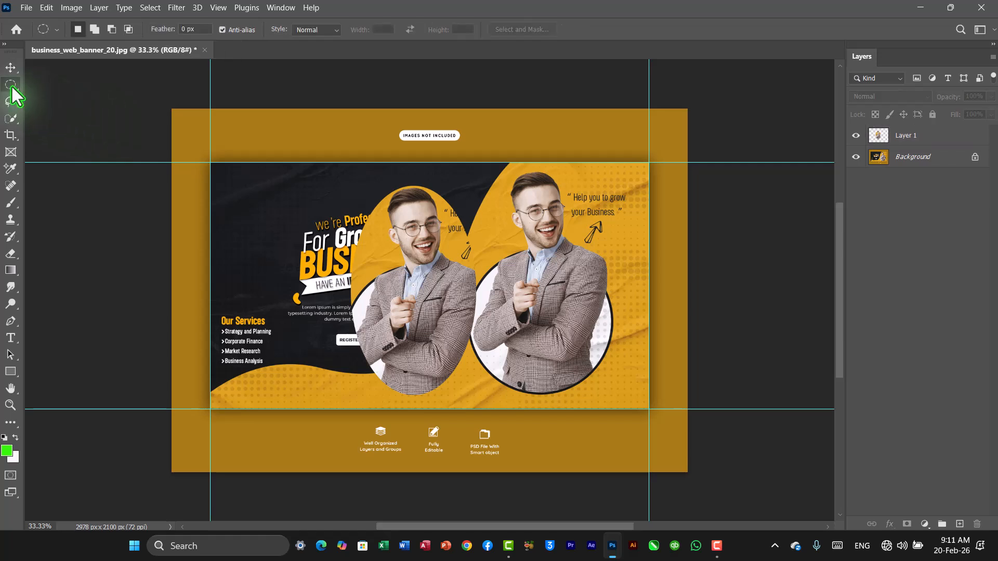
drag(477, 178, 604, 383)
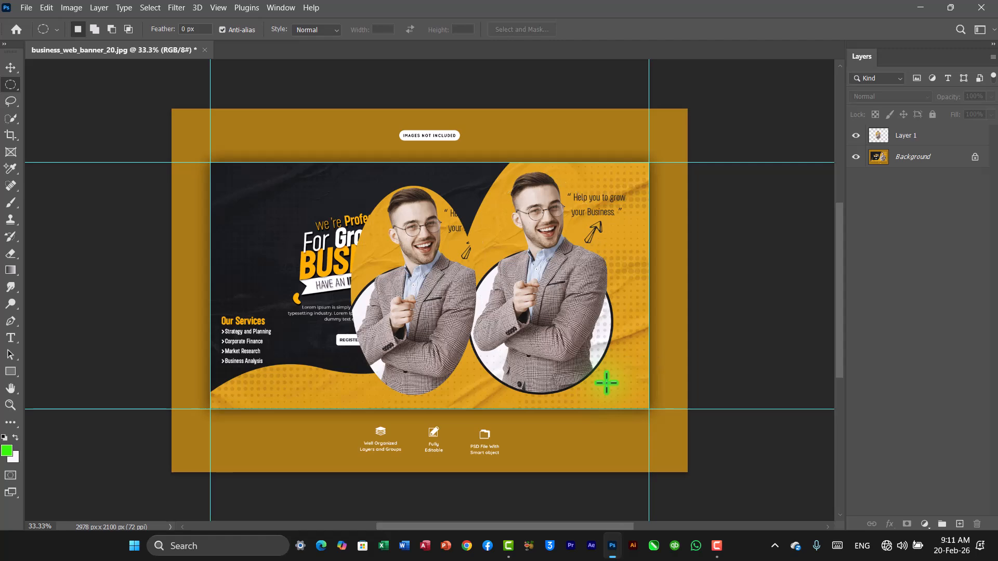
drag(551, 322, 540, 307)
Select the background layer and cut the selected portrait out of it.
click(44, 9)
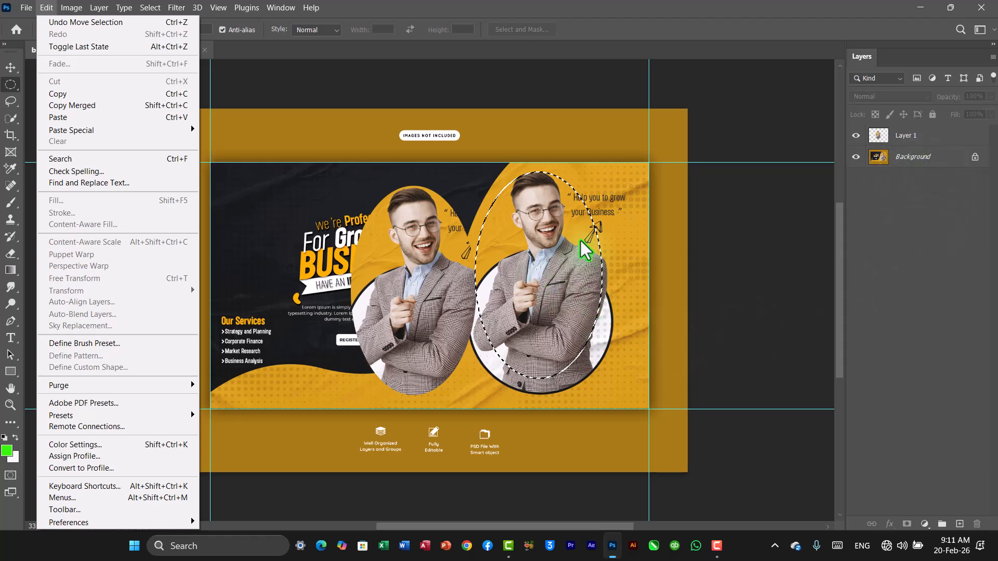
click(916, 161)
click(916, 161)
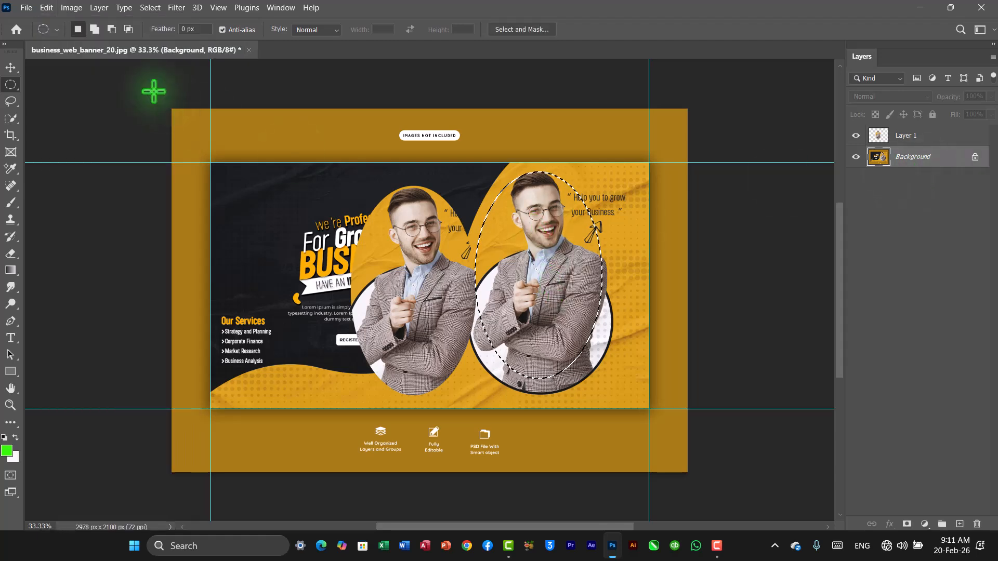
click(48, 10)
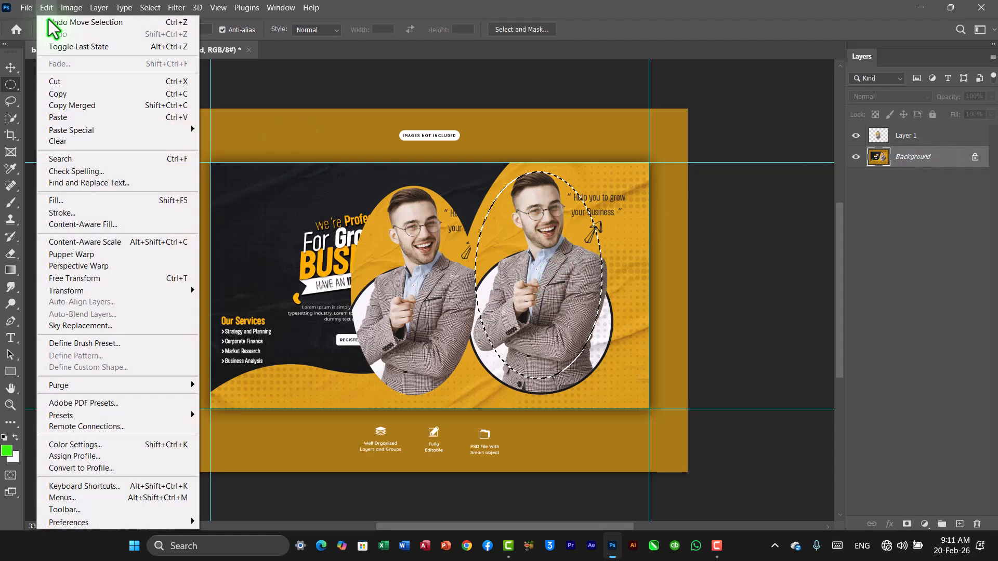
click(62, 81)
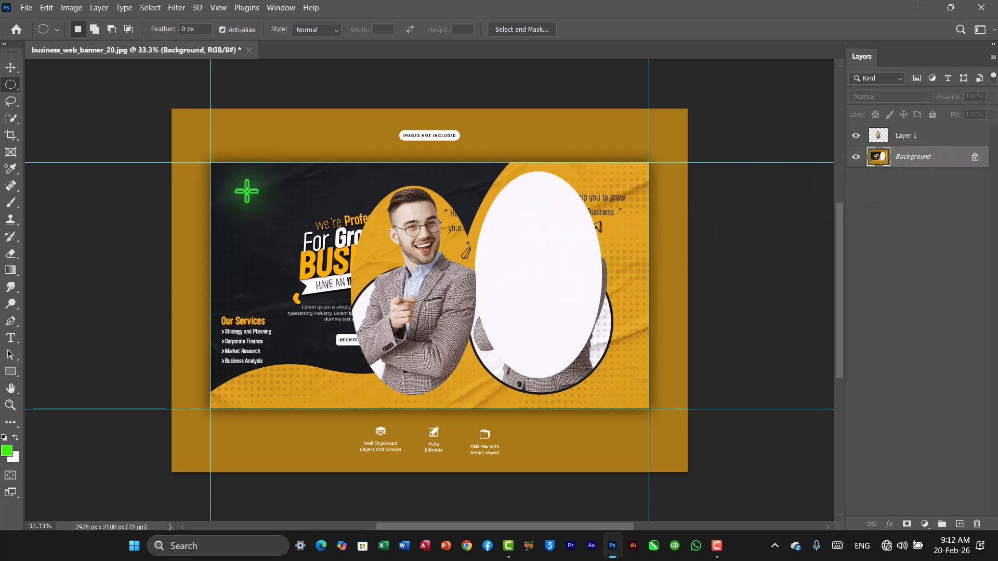
Paste the cut portrait as a new layer and shift the first portrait layer further left.
click(46, 7)
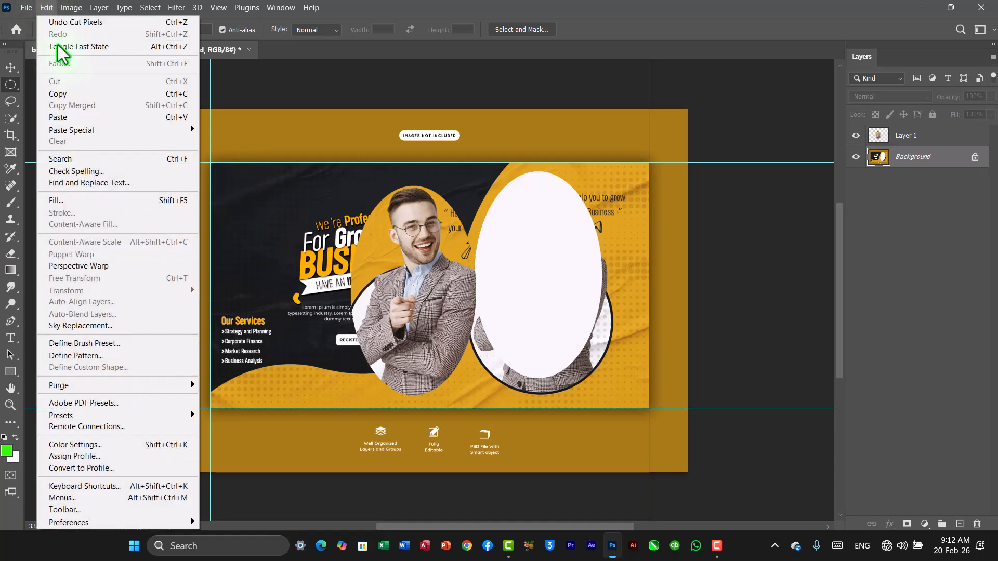
click(77, 117)
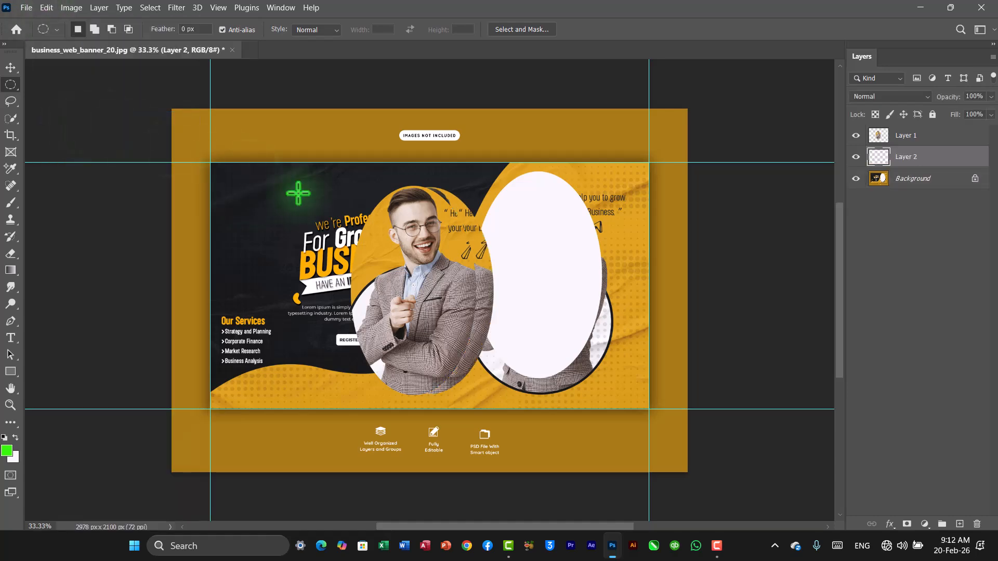
click(10, 67)
drag(434, 266, 309, 262)
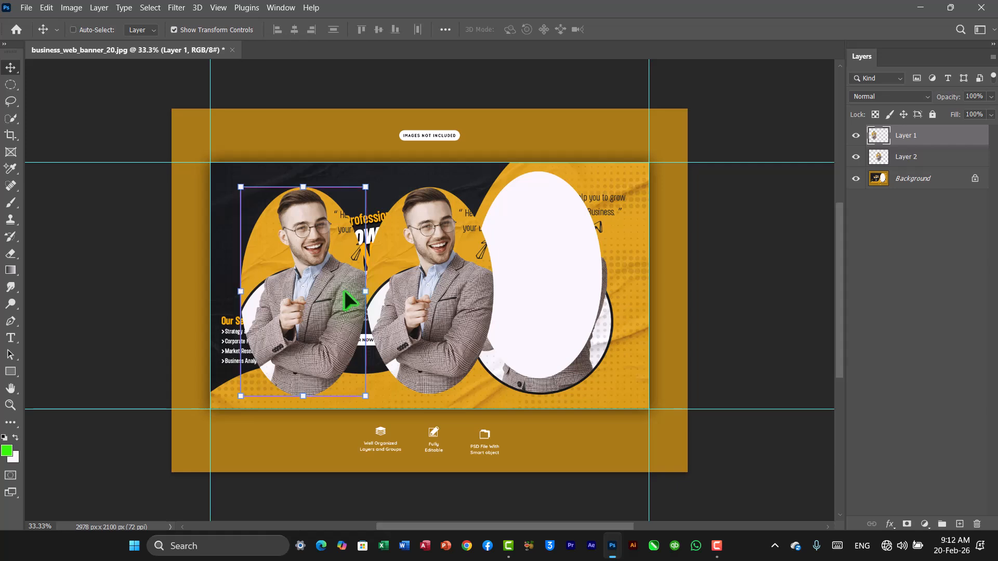
Undo all edits back to the original single-layer banner.
key(ctrl+z)
key(ctrl+z)
key(ctrl+z)
key(ctrl+z)
key(ctrl+z)
key(ctrl+z)
key(ctrl+z)
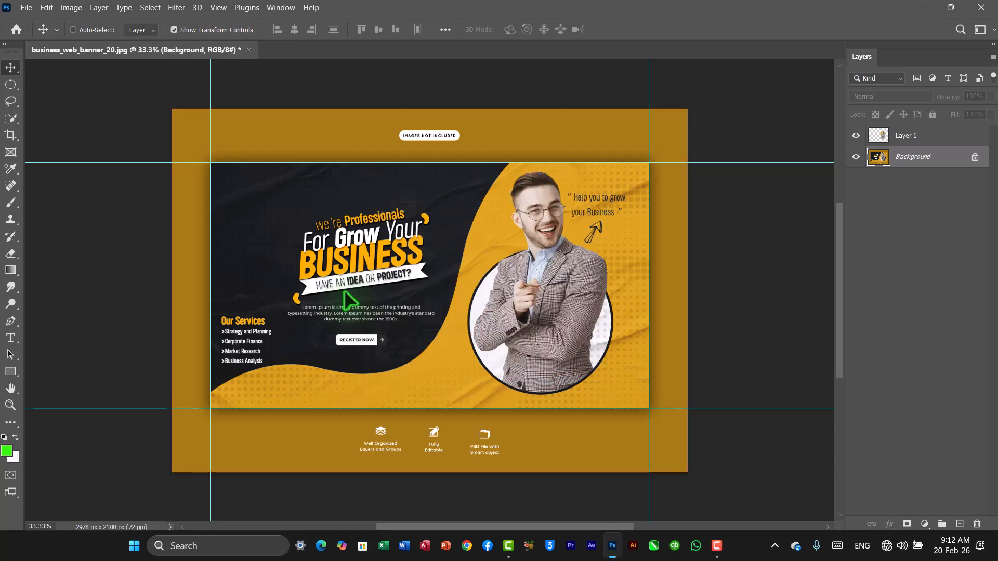
key(ctrl+z)
key(ctrl+z)
key(ctrl+z)
key(ctrl+z)
key(ctrl+z)
key(ctrl+z)
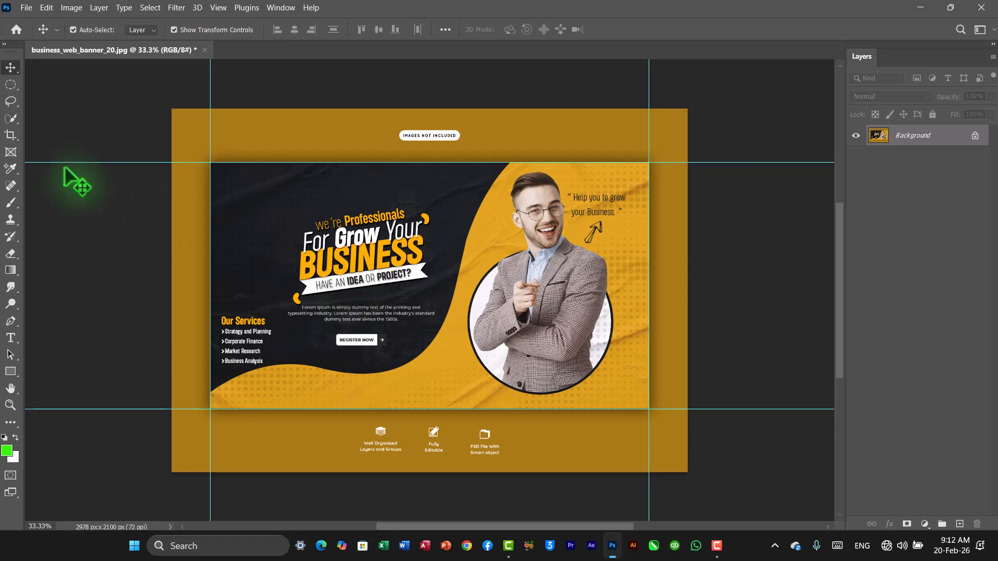
Draw an elliptical selection around the man's portrait with the Elliptical Marquee Tool and adjust its position.
click(12, 84)
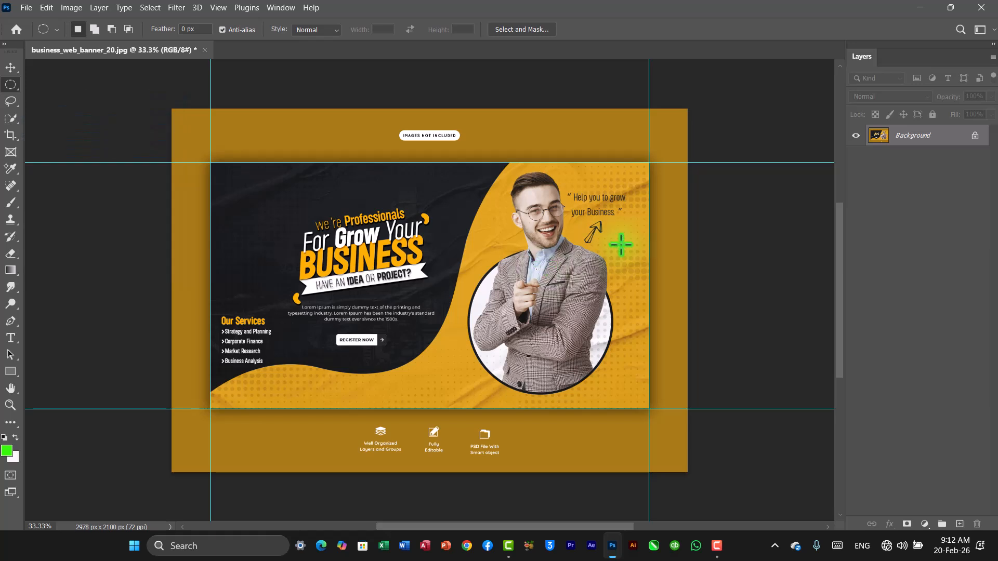
drag(496, 176, 613, 390)
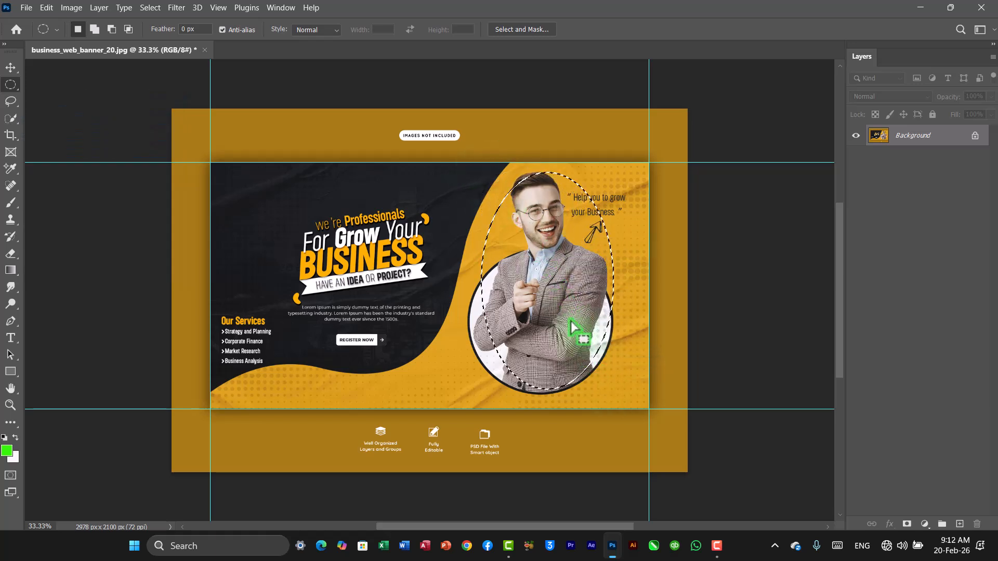
drag(568, 330, 554, 313)
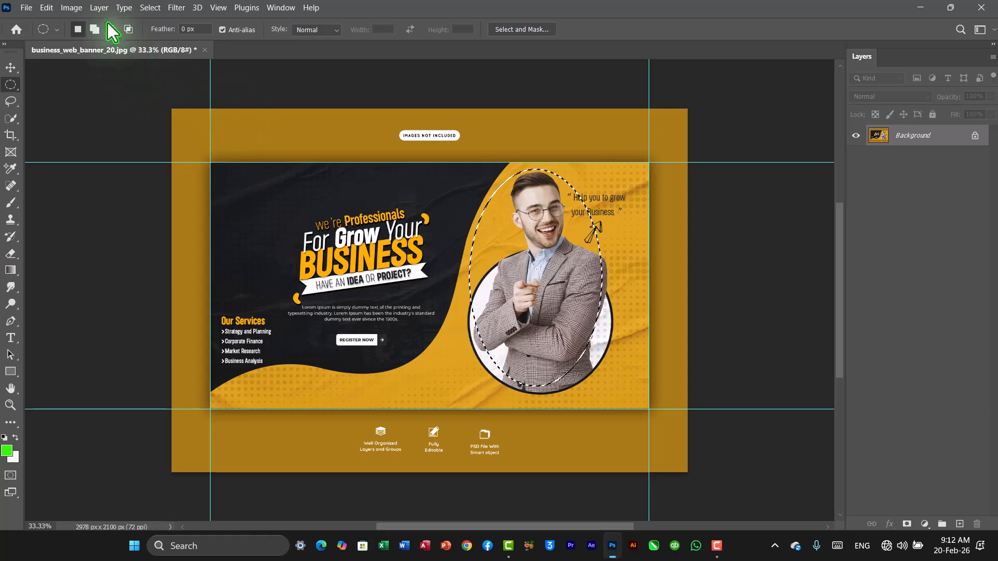
Create a new layer from the selection with Layer Via Copy and briefly hide the background to check it.
click(100, 9)
mouse_move(106, 25)
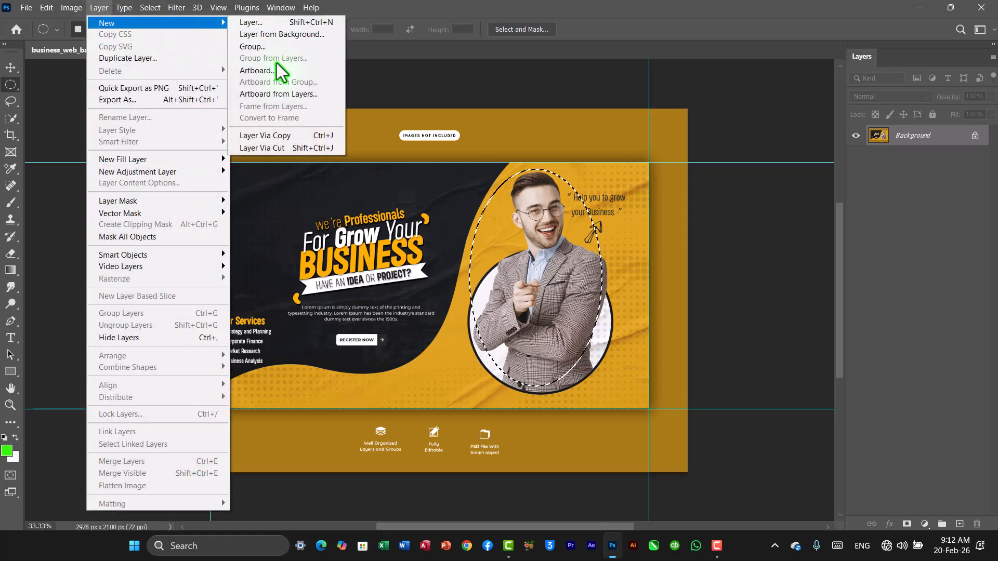
click(266, 135)
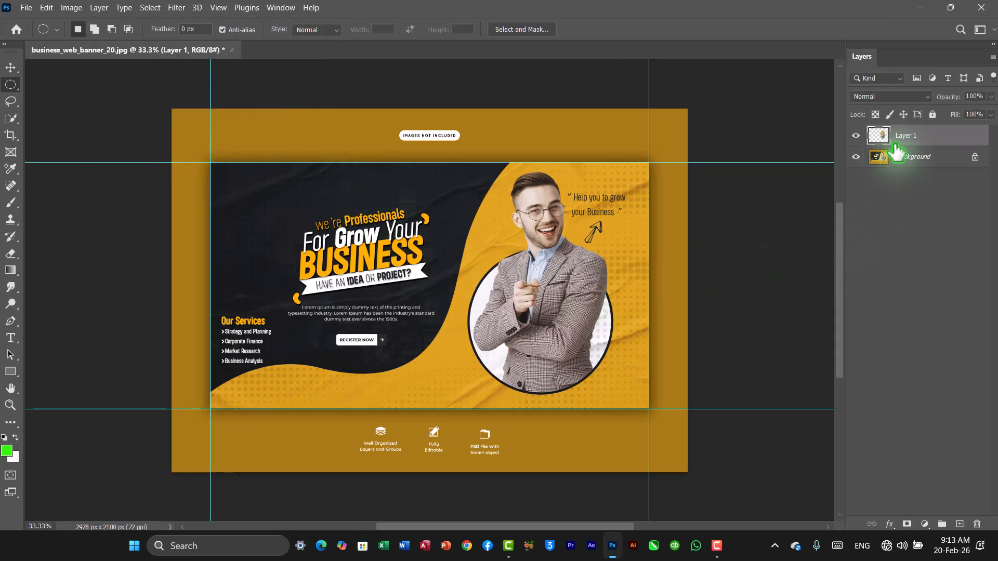
click(856, 157)
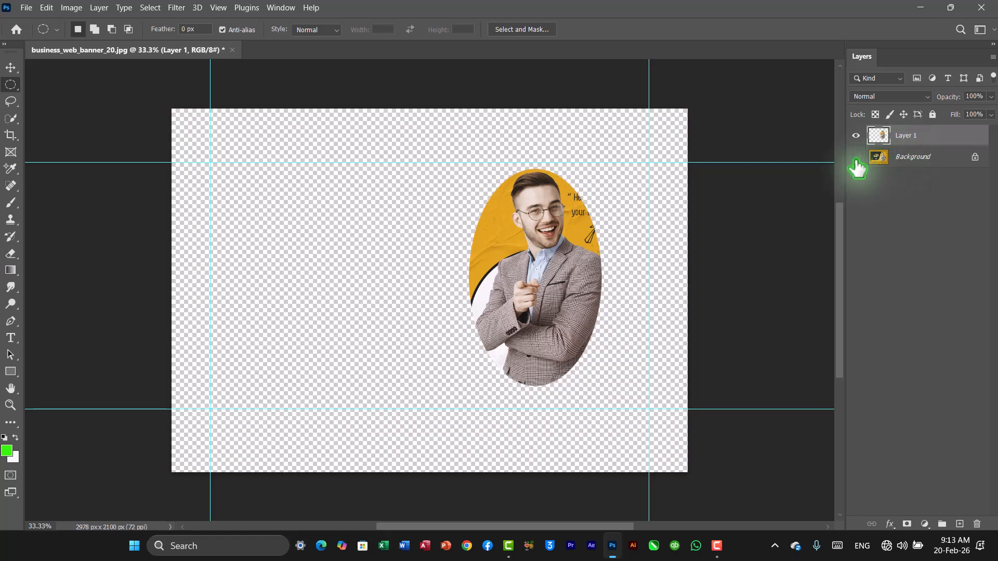
click(856, 157)
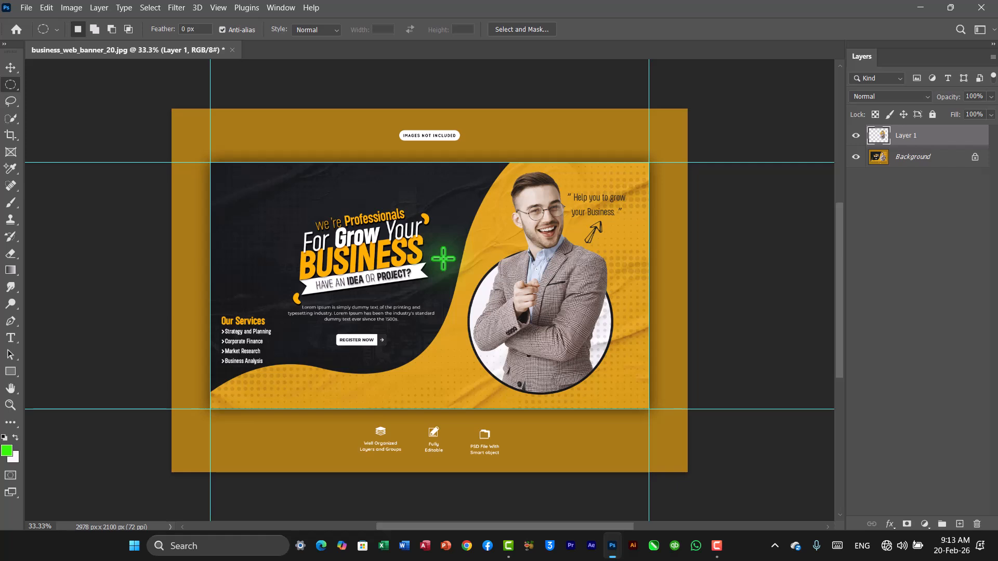
Select the background layer and draw a slightly larger elliptical selection around the portrait.
click(926, 157)
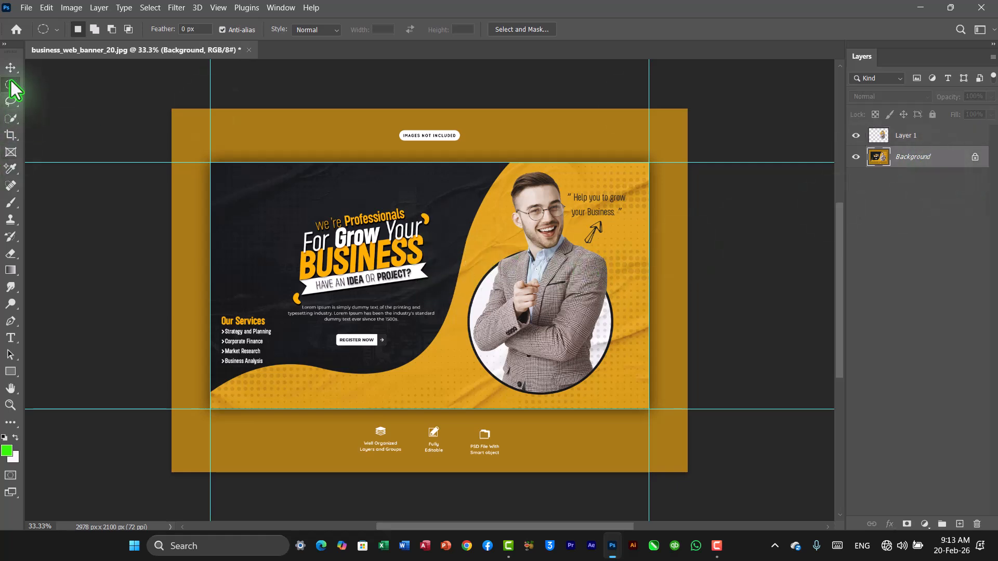
drag(502, 175, 627, 405)
drag(570, 312, 544, 299)
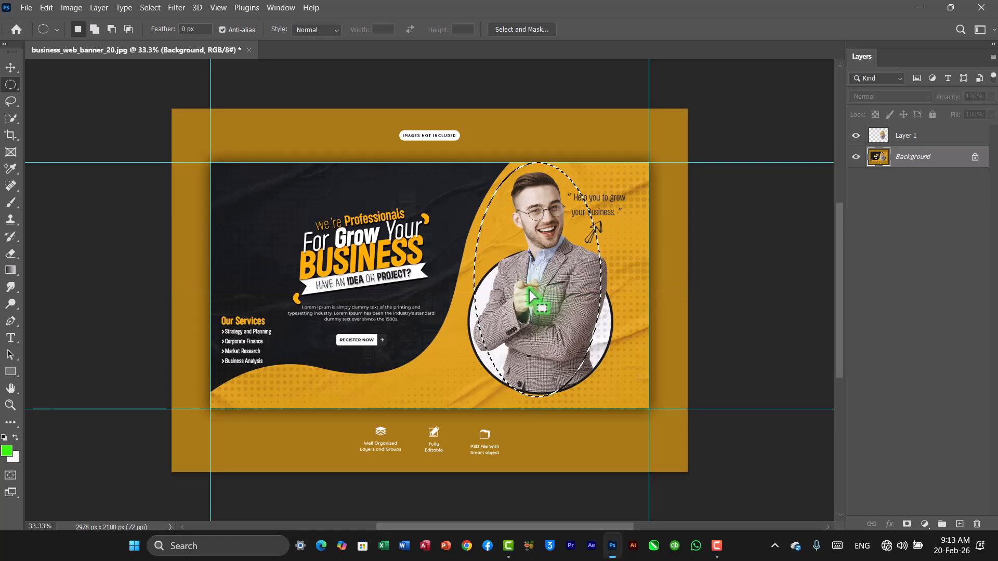
Cut the selection into a new layer with Layer Via Cut, then hide both portrait layers.
click(100, 7)
mouse_move(117, 23)
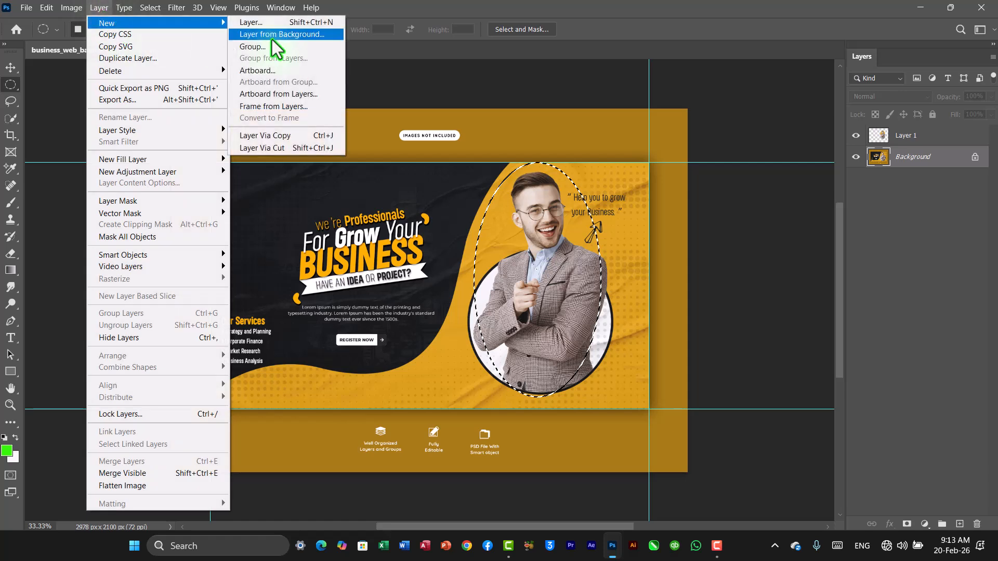
click(259, 149)
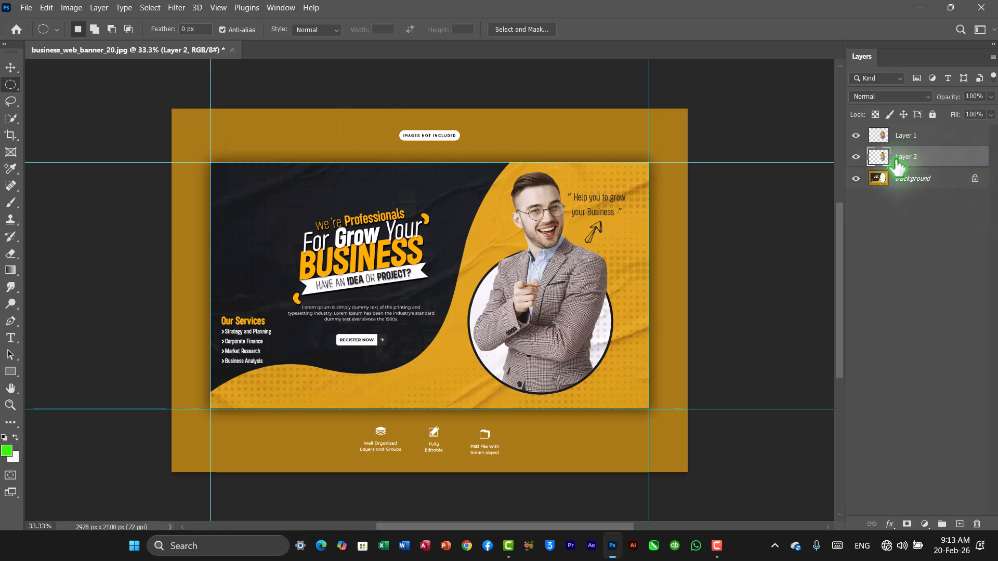
click(856, 157)
click(856, 136)
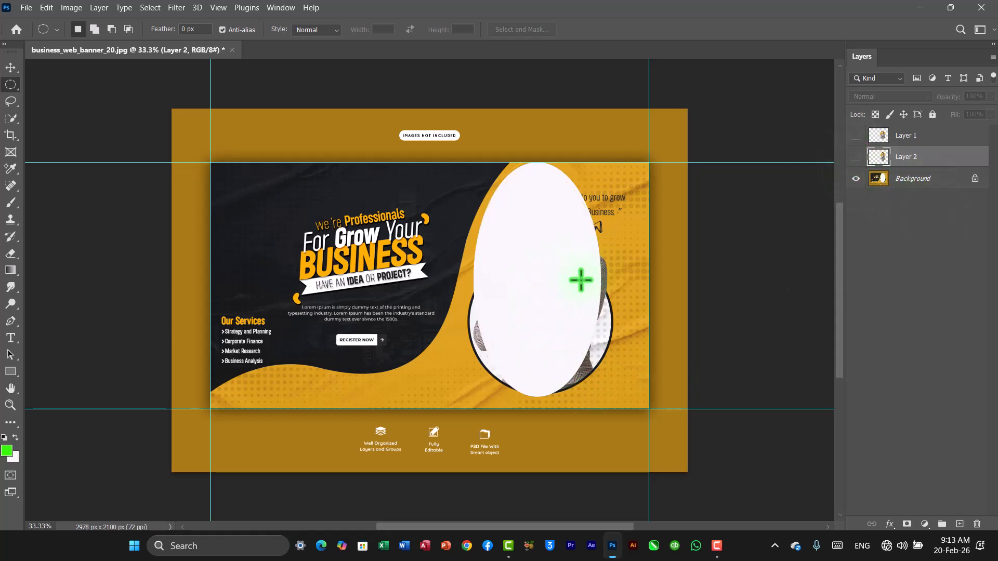
Show the hidden portrait layers again.
click(856, 157)
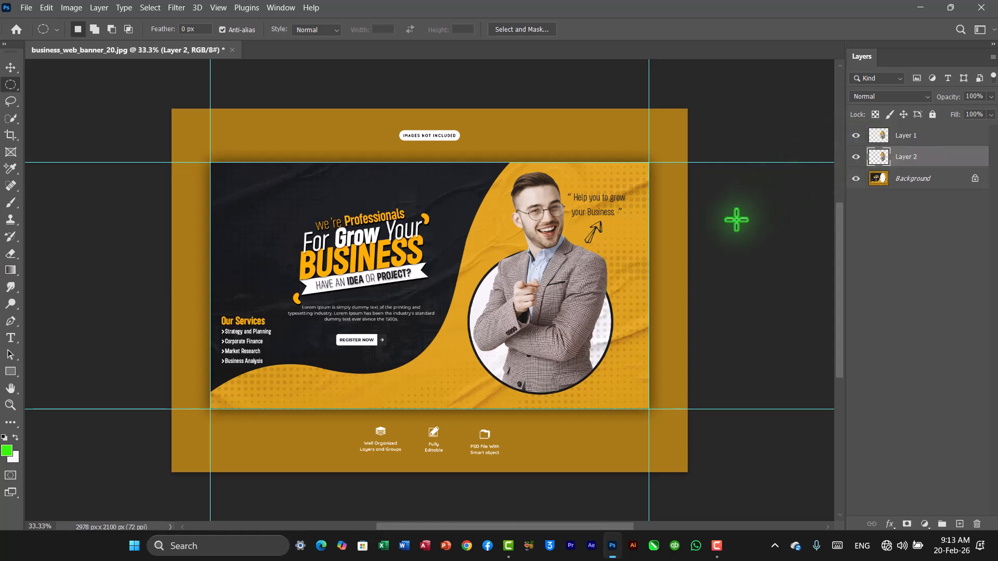
click(99, 7)
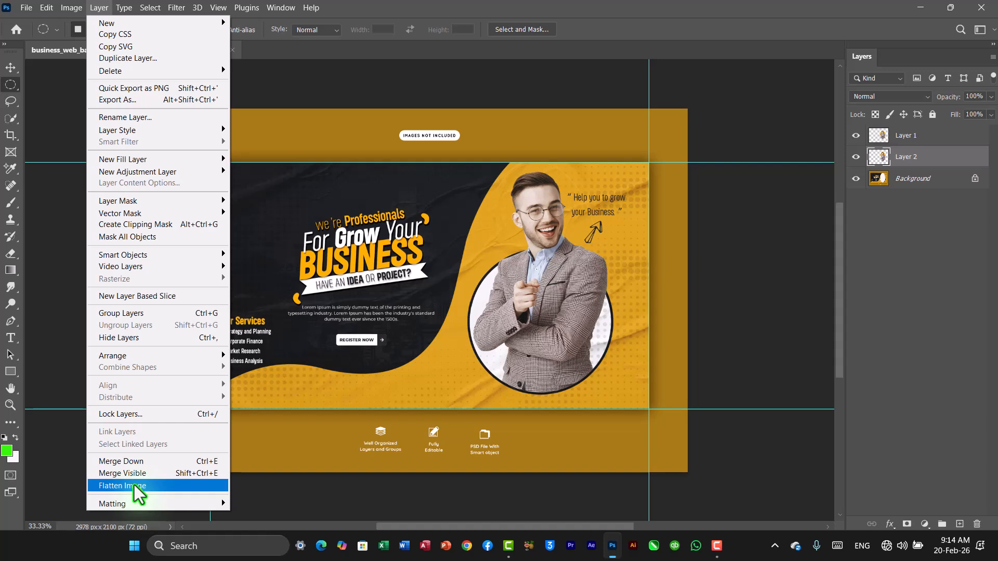
click(793, 245)
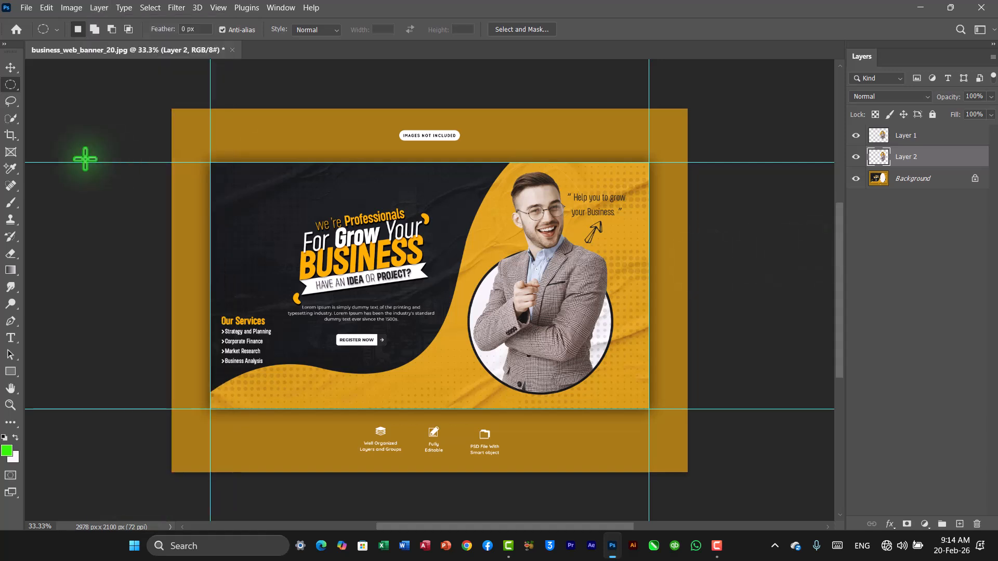
Draw an elliptical selection around the portrait with the Elliptical Marquee Tool and copy it to a new layer with Layer Via Copy.
right_click(10, 87)
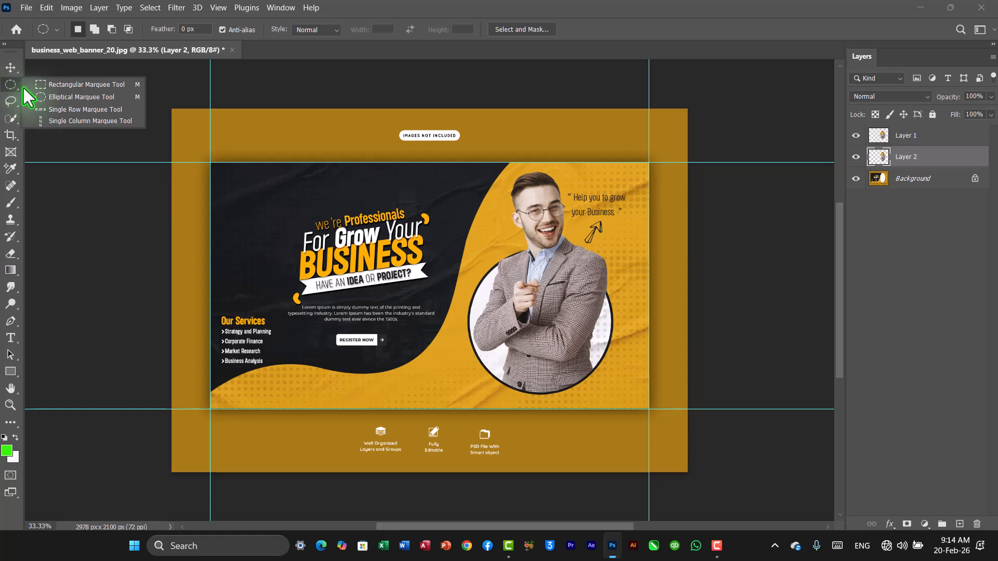
click(67, 97)
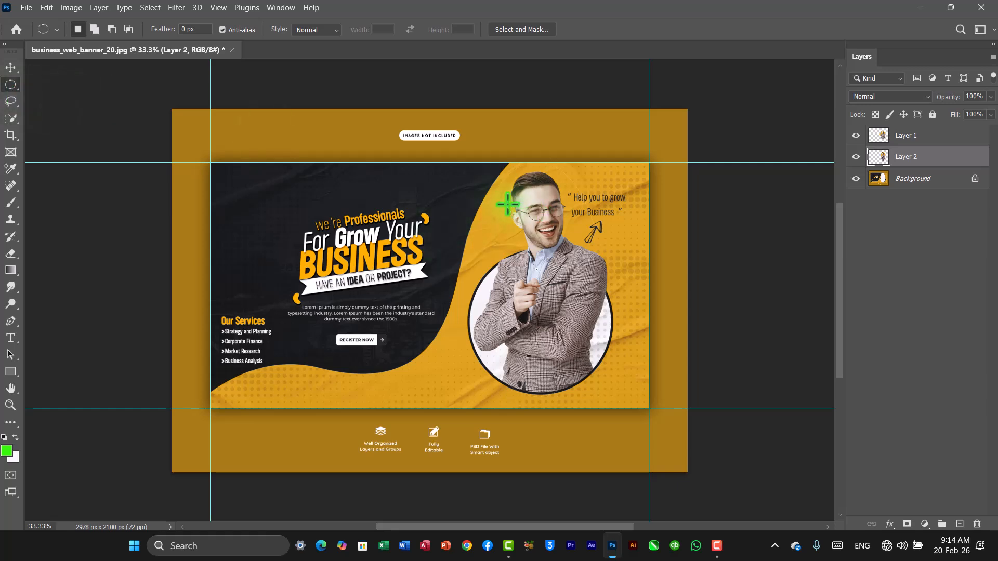
drag(470, 185, 629, 409)
drag(574, 359, 545, 314)
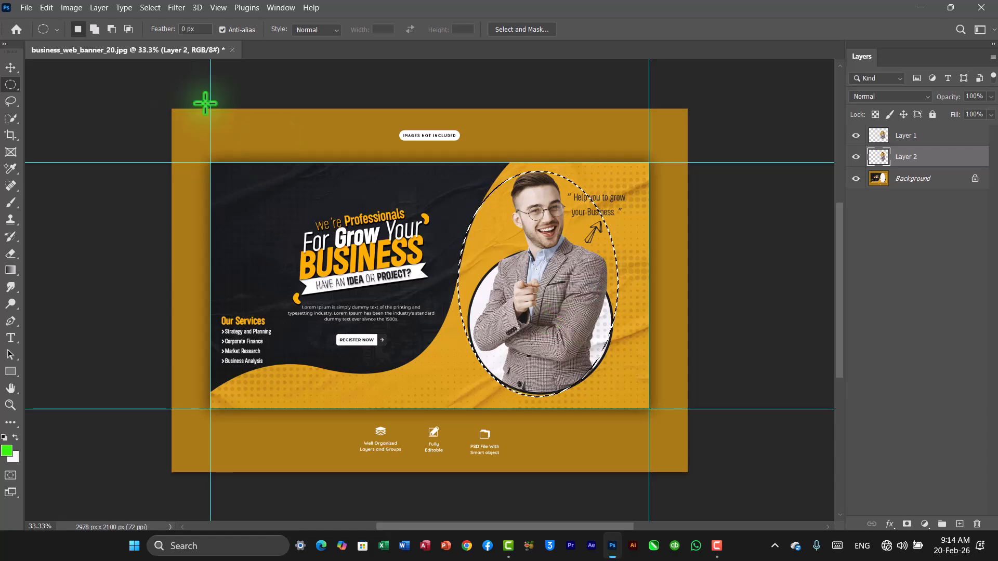
click(98, 9)
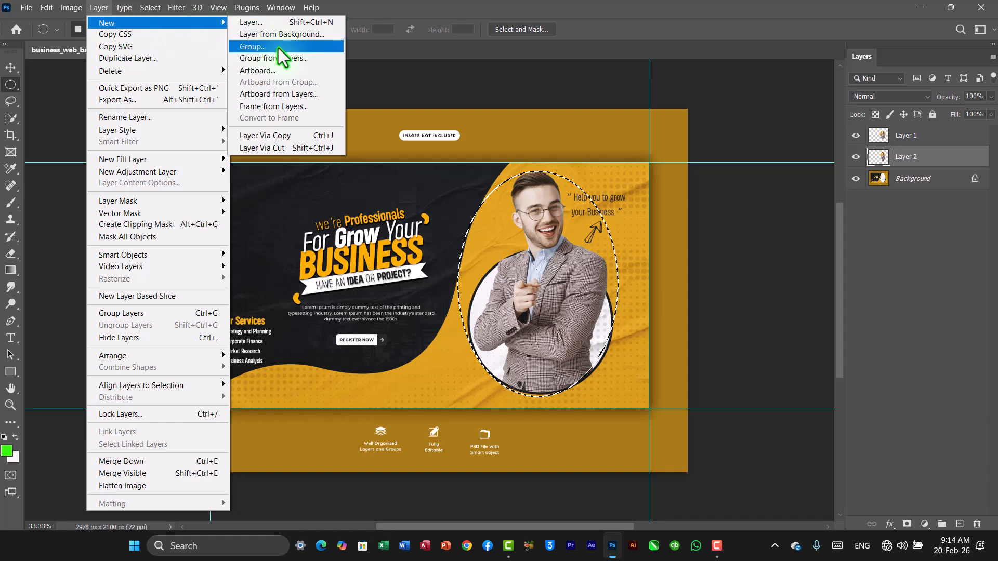
click(270, 136)
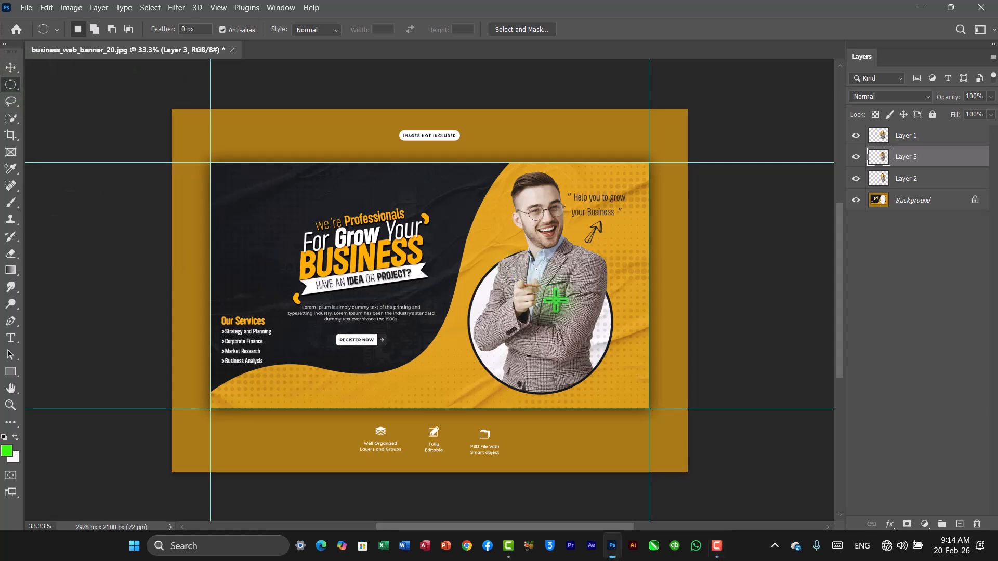
Move two portrait copies leftwards so three portraits sit side by side across the banner.
click(10, 68)
drag(507, 316, 396, 328)
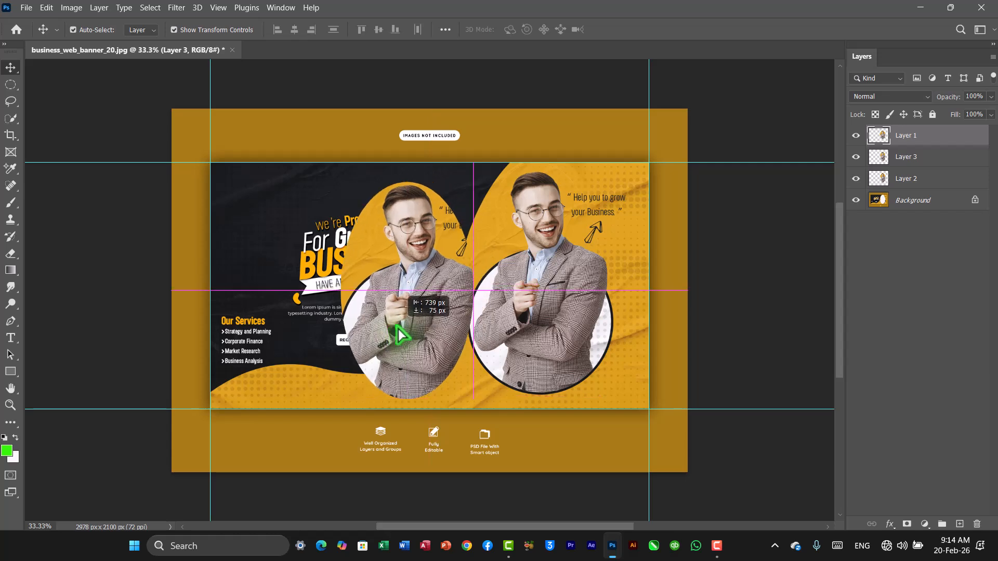
drag(535, 329, 281, 335)
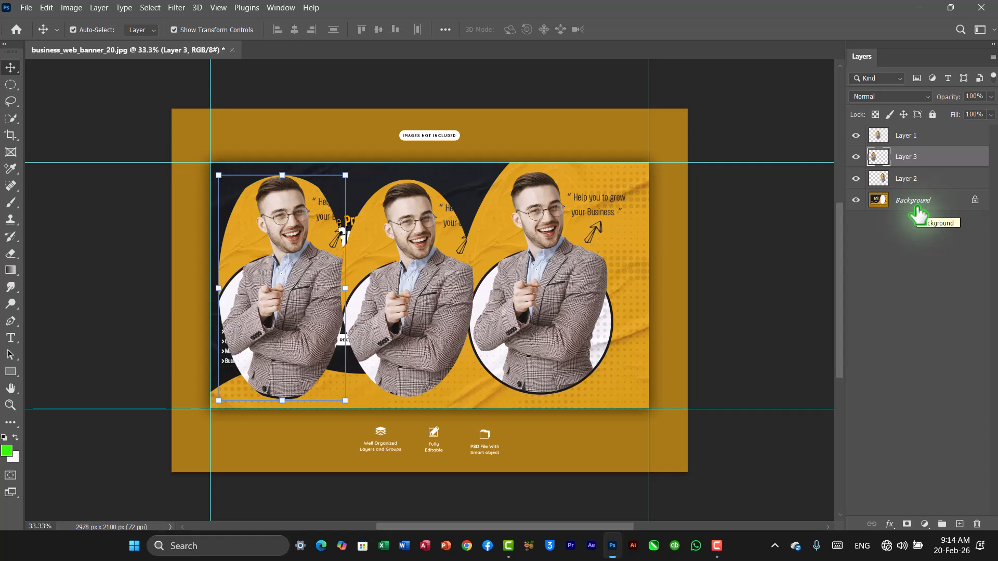
Try merging the three portrait layers into one and nudging it, then undo those changes.
click(907, 139)
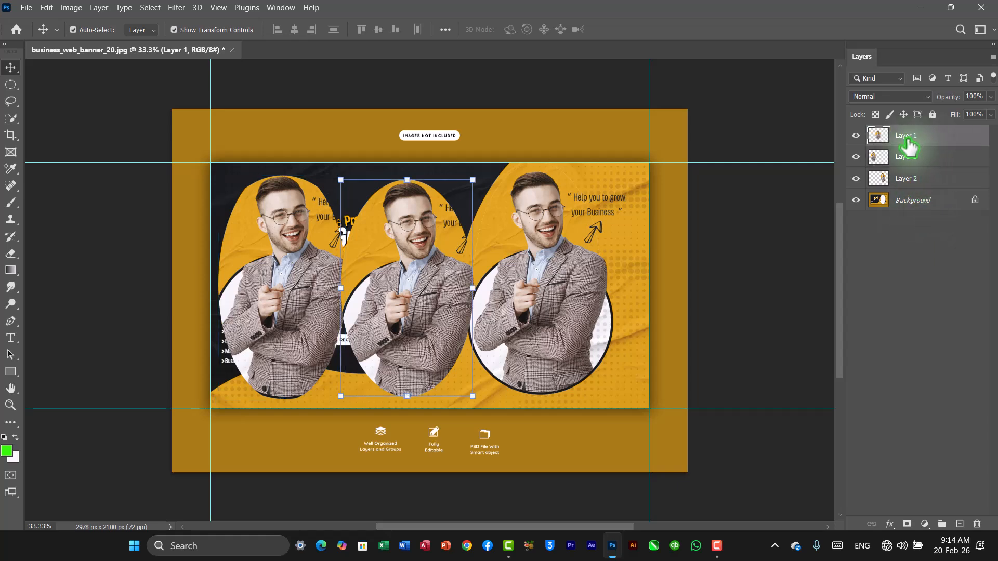
shift+click(896, 181)
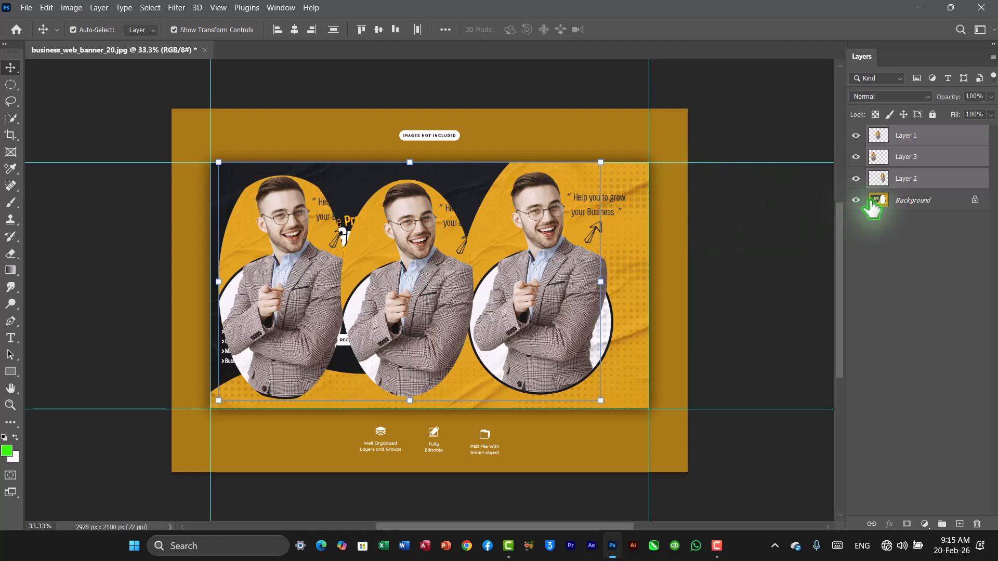
click(100, 7)
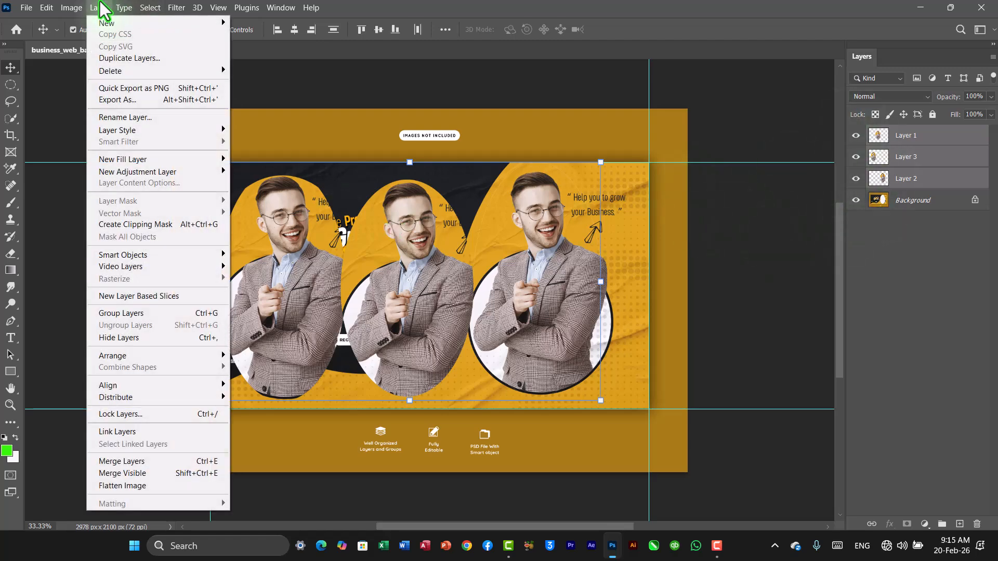
click(166, 459)
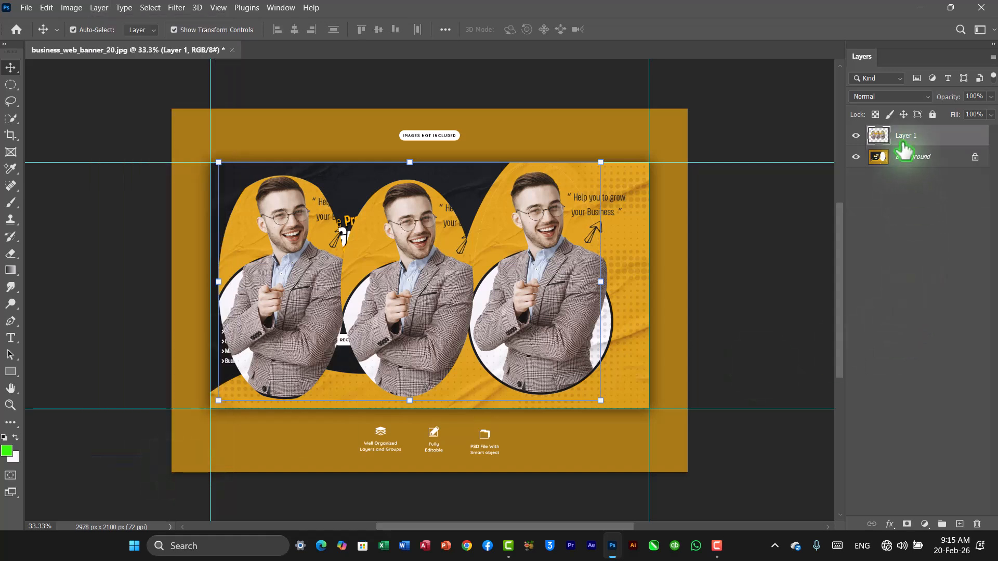
click(856, 156)
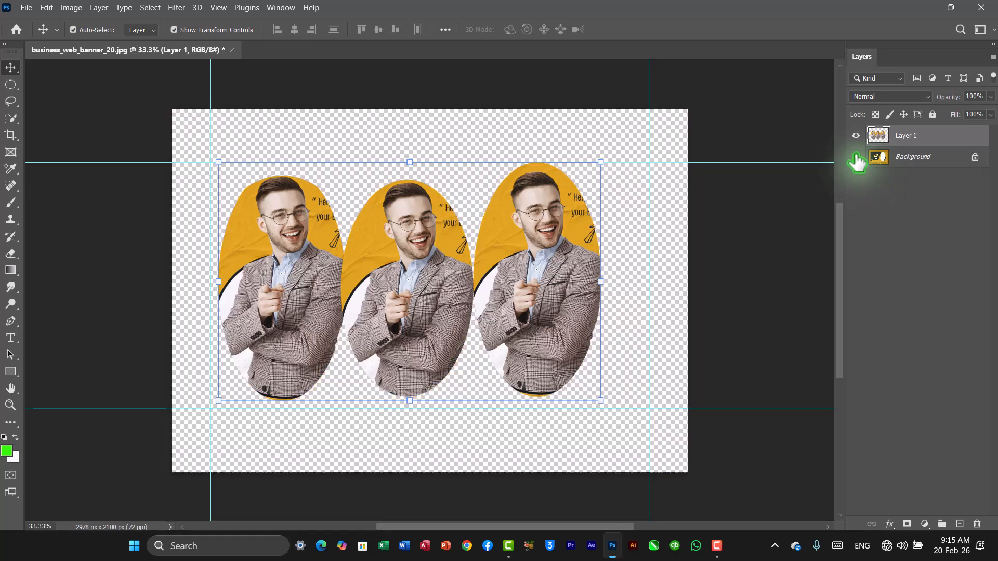
mouse_move(413, 286)
mouse_down()
mouse_move(461, 270)
mouse_move(442, 294)
mouse_move(456, 296)
mouse_move(435, 278)
mouse_move(425, 285)
mouse_up()
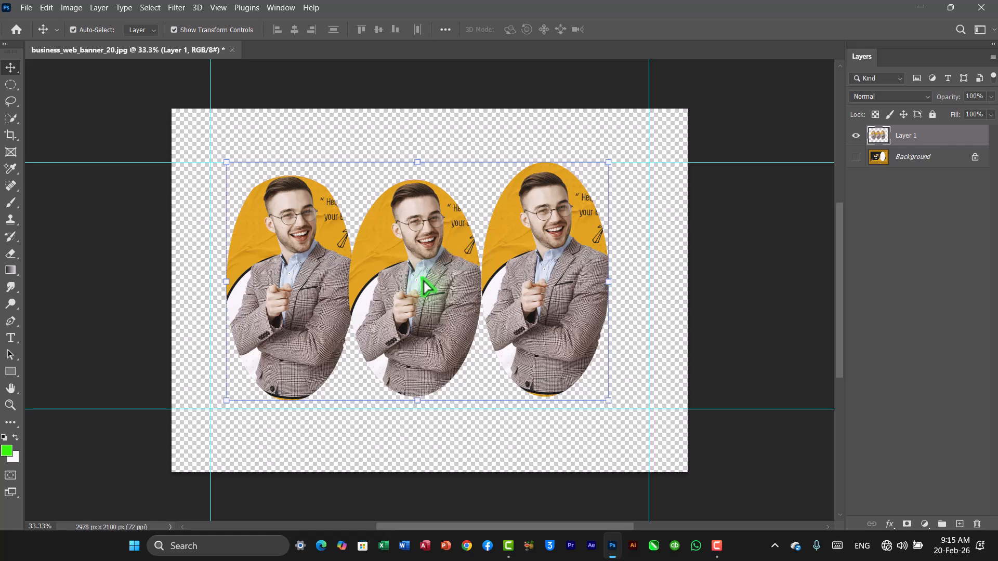
key(ctrl+z)
key(ctrl+z)
key(ctrl+z)
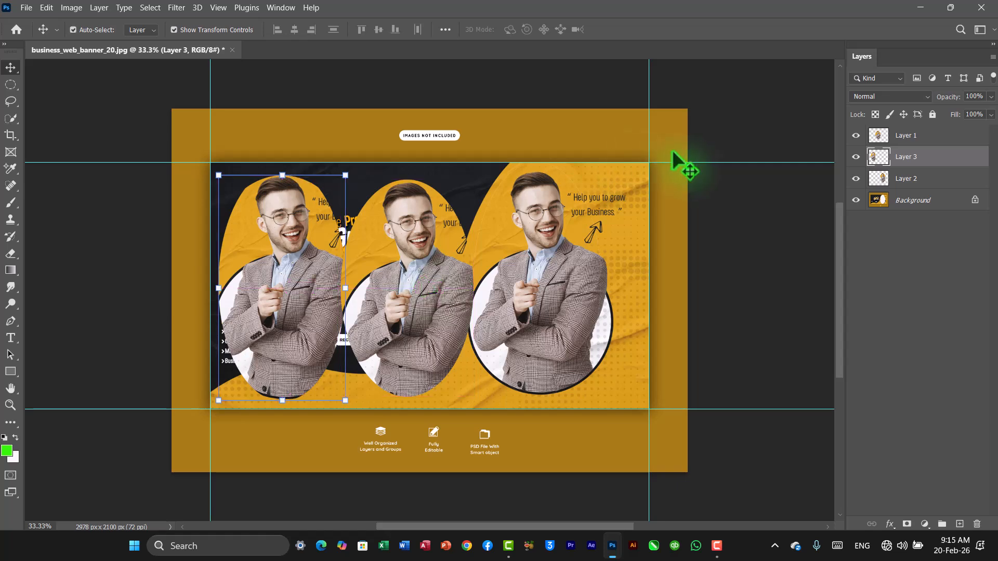
Try merging Layer 1 and Layer 3 and moving the merged portraits, then undo back to the separate layers.
click(725, 218)
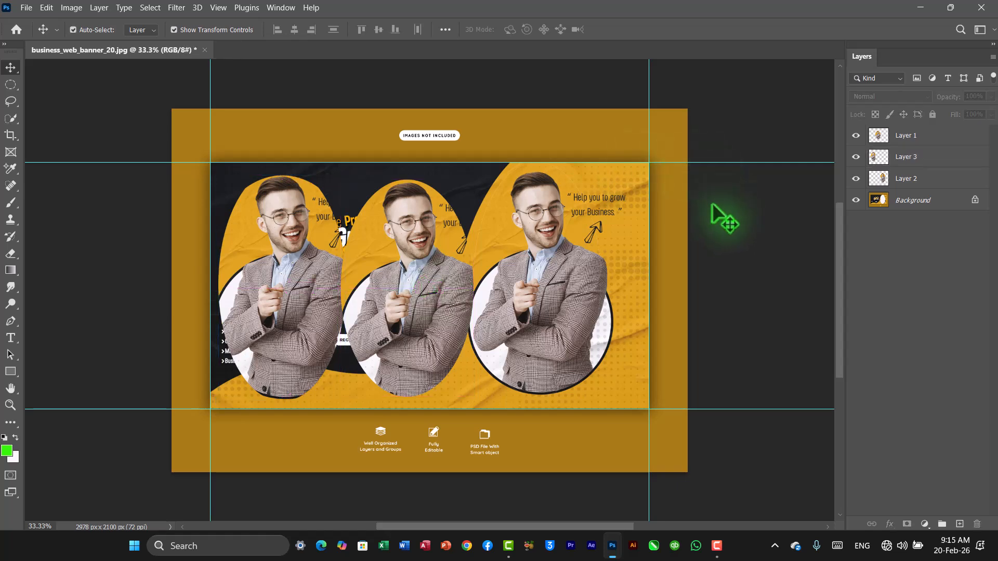
click(917, 144)
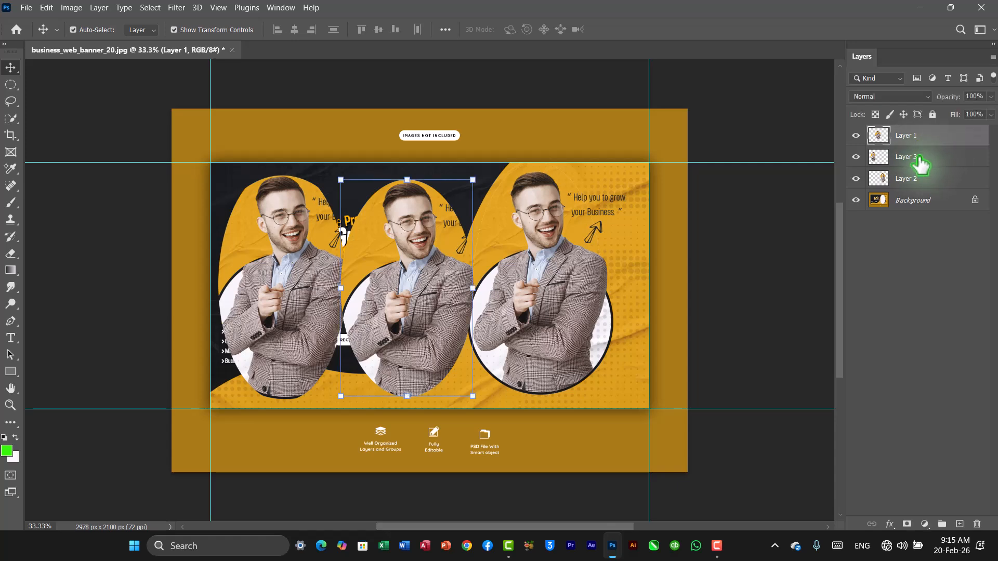
ctrl+click(919, 162)
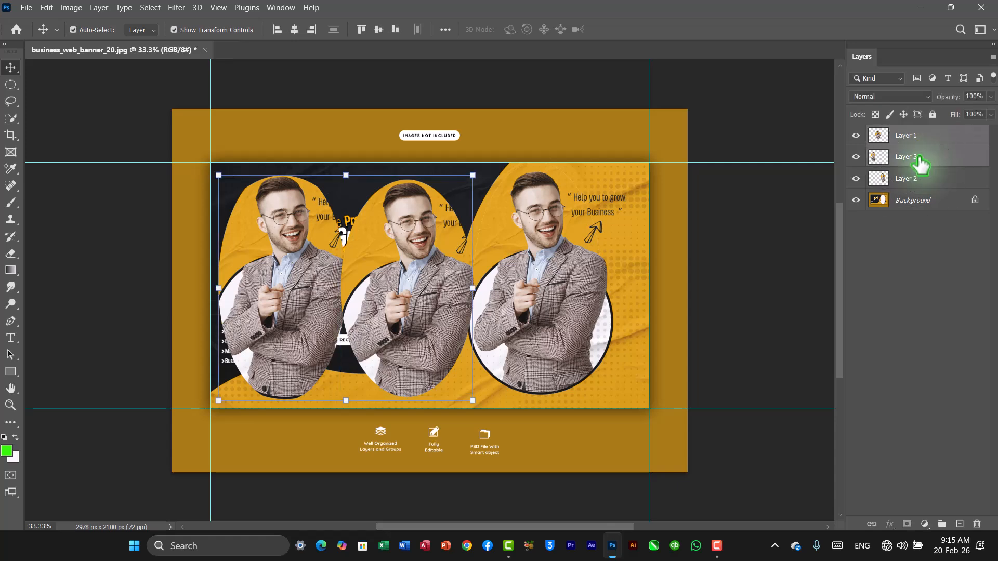
click(99, 8)
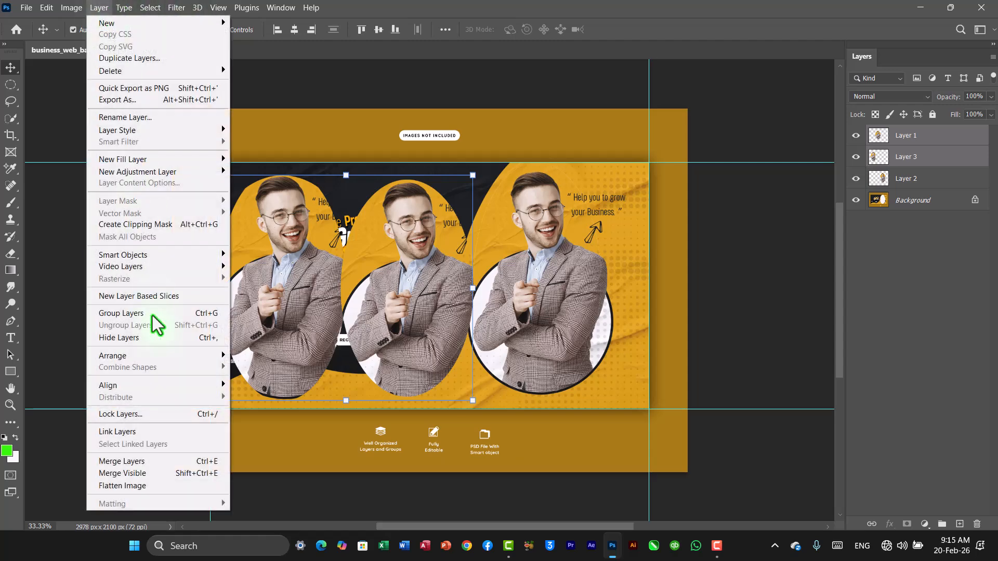
click(147, 462)
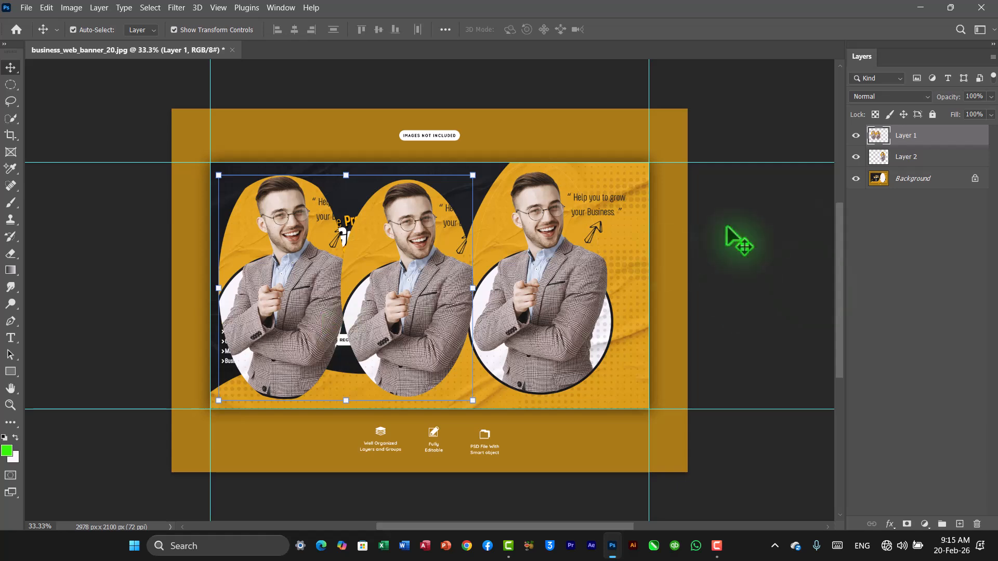
click(856, 157)
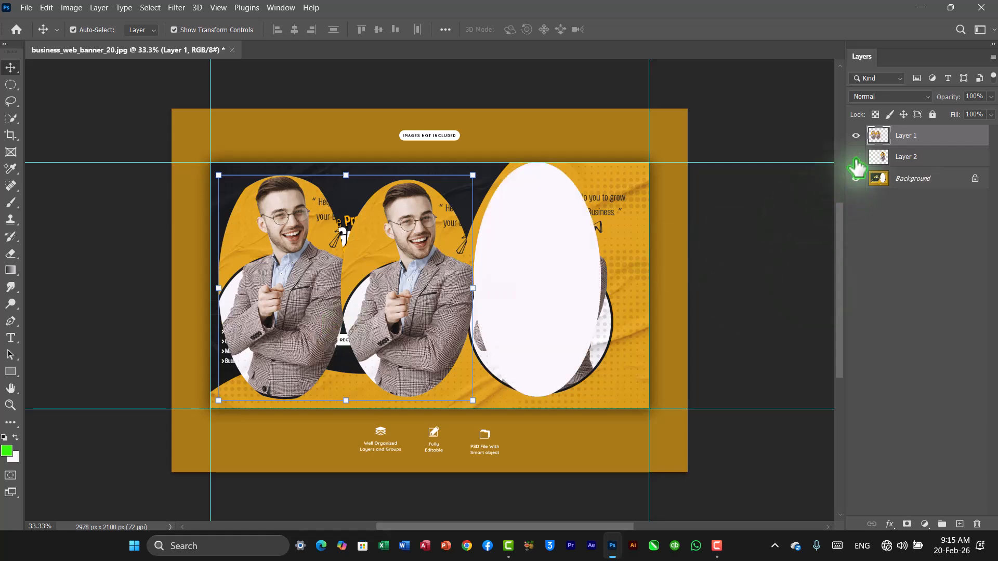
click(856, 178)
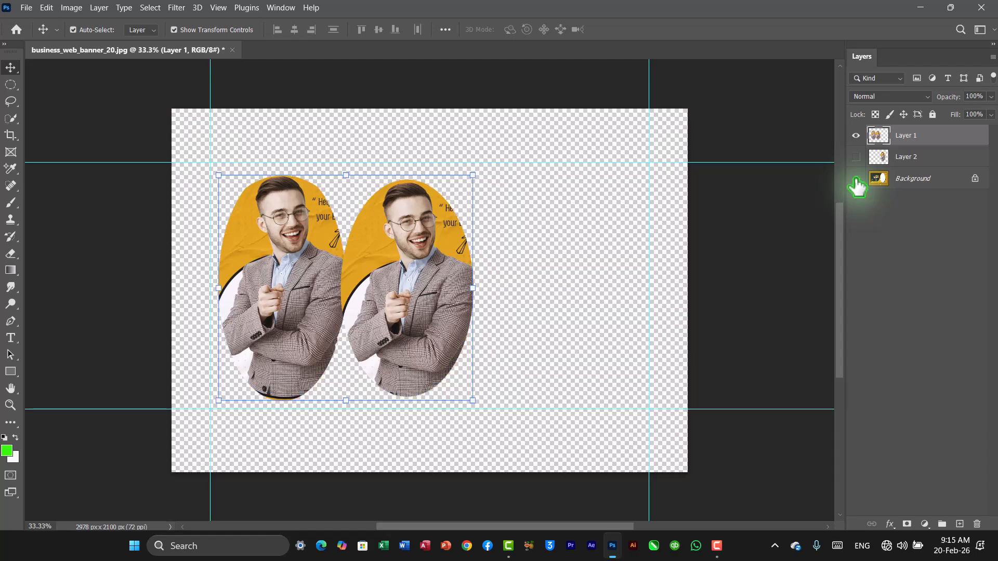
drag(366, 248, 453, 281)
key(ctrl)
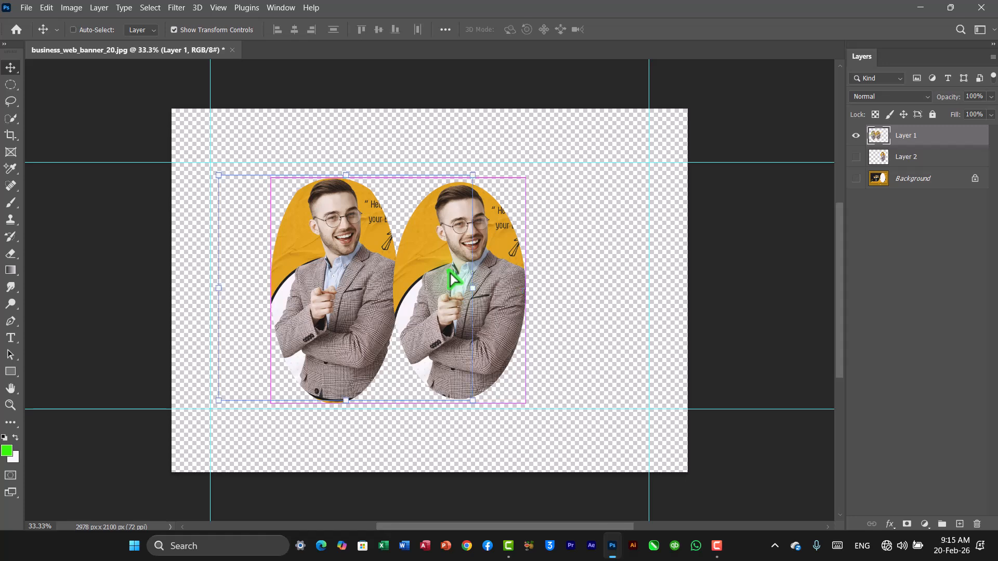
key(ctrl+z)
key(ctrl+z)
key(ctrl+z)
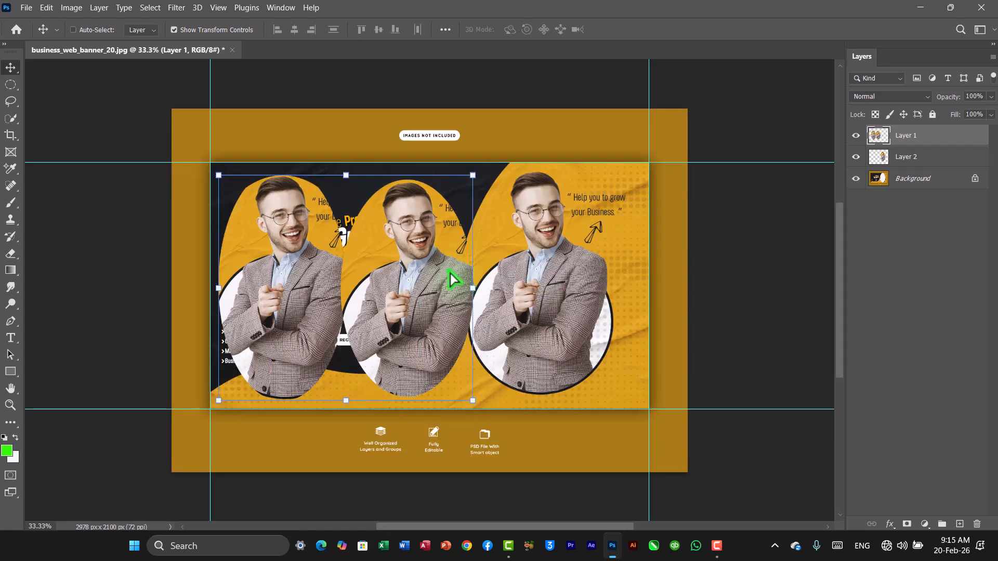
key(ctrl+z)
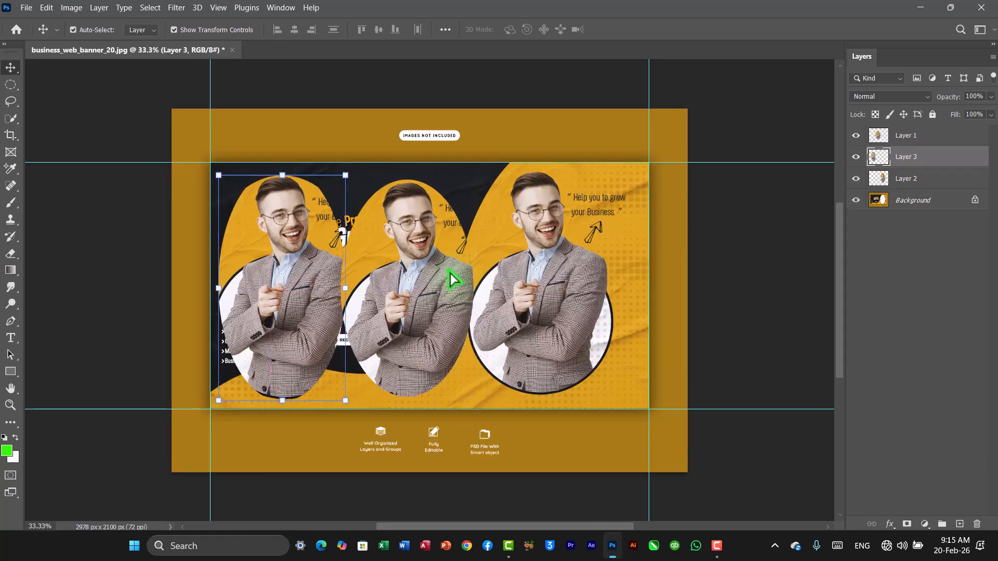
Try merging Layer 1 down into Layer 3, then undo the merge.
click(570, 255)
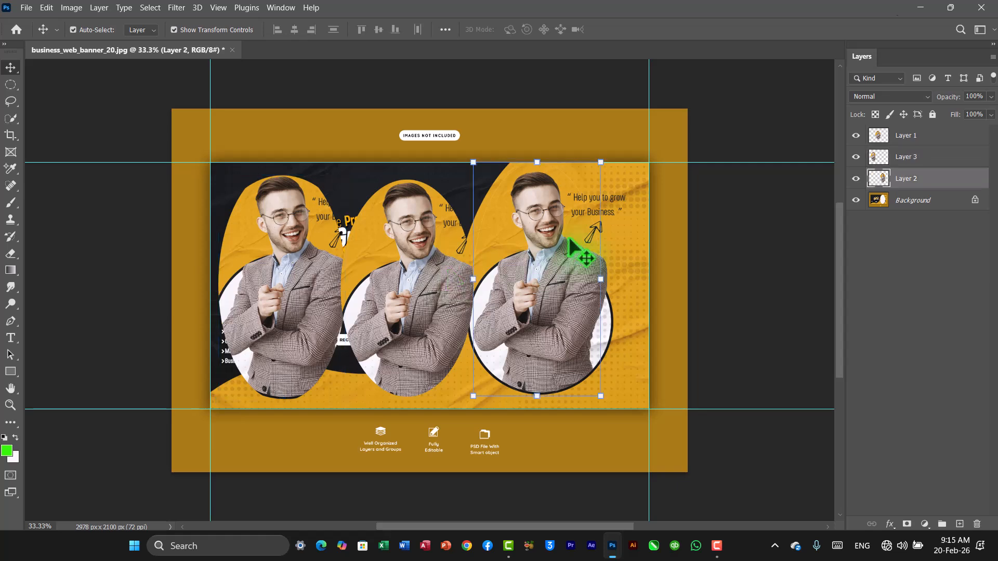
click(897, 137)
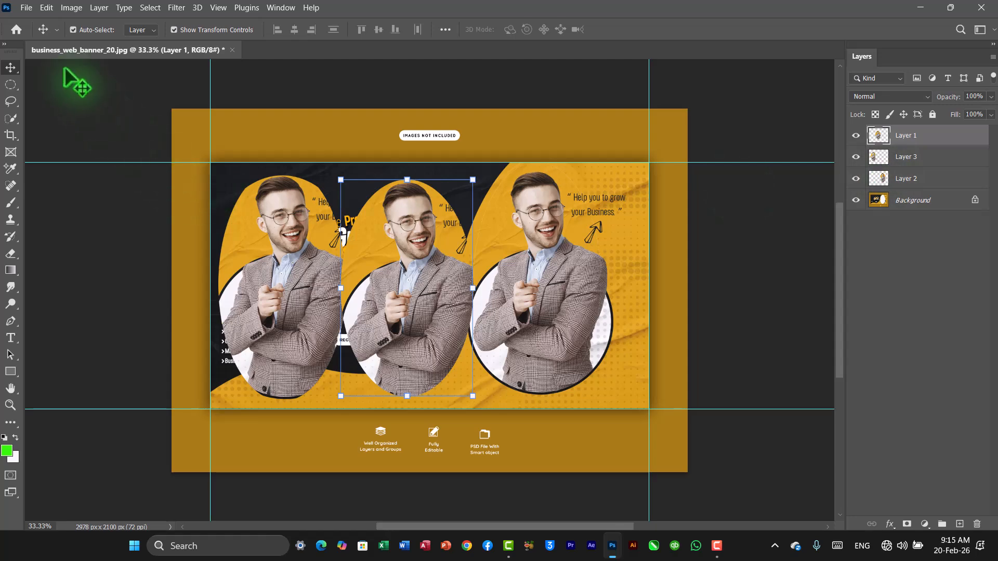
click(99, 8)
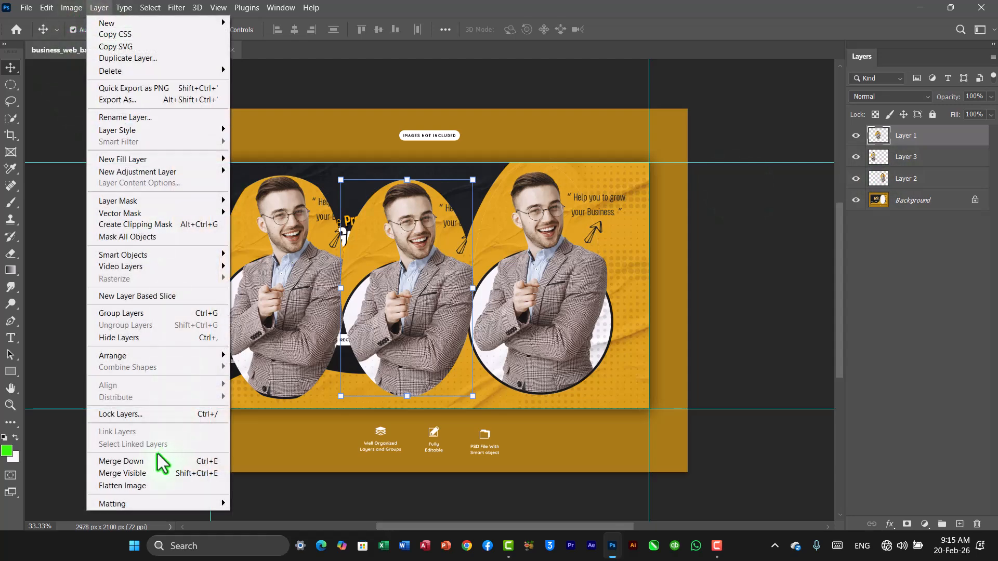
click(151, 464)
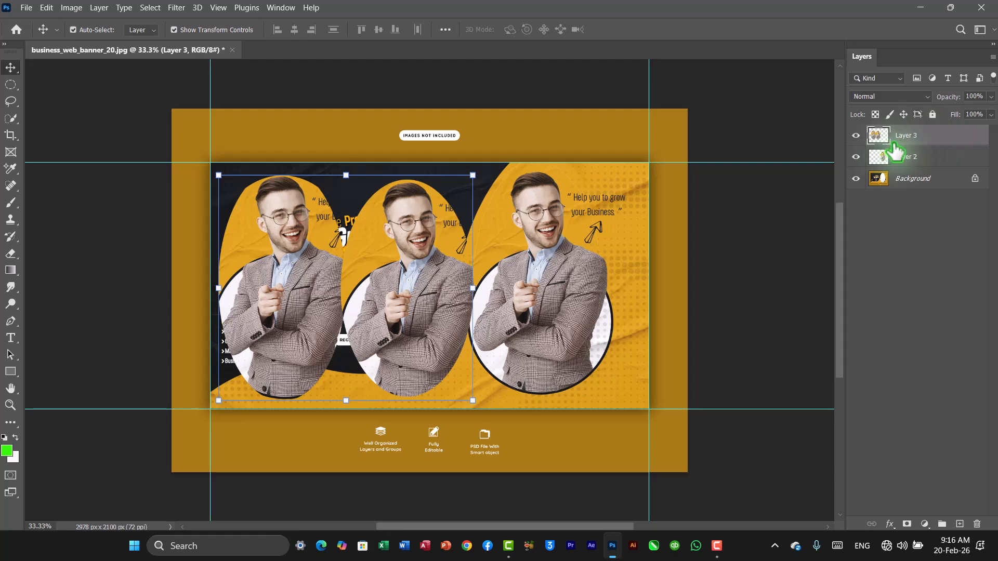
key(ctrl+z)
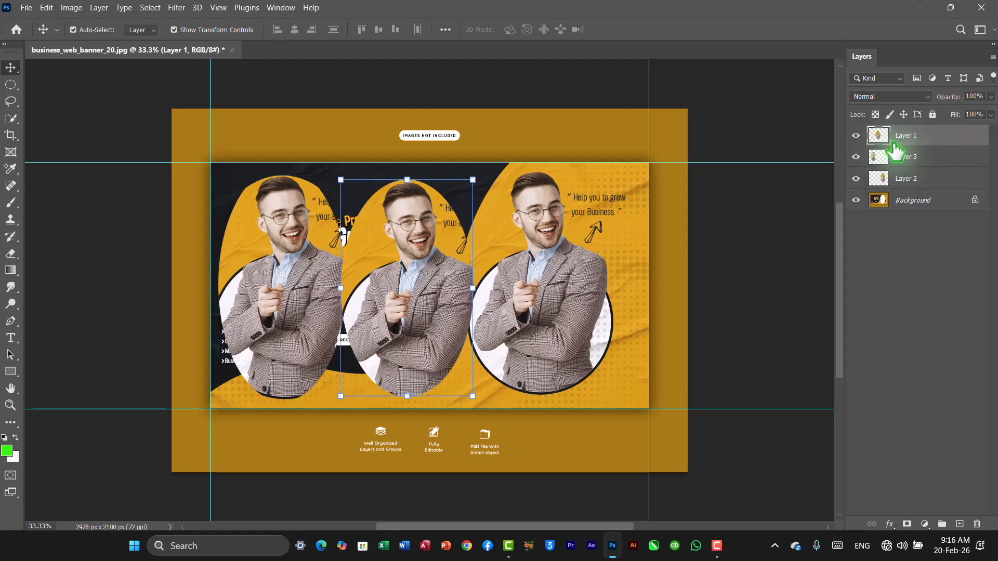
Hide the background layer to view the three portrait layers on their own.
click(92, 9)
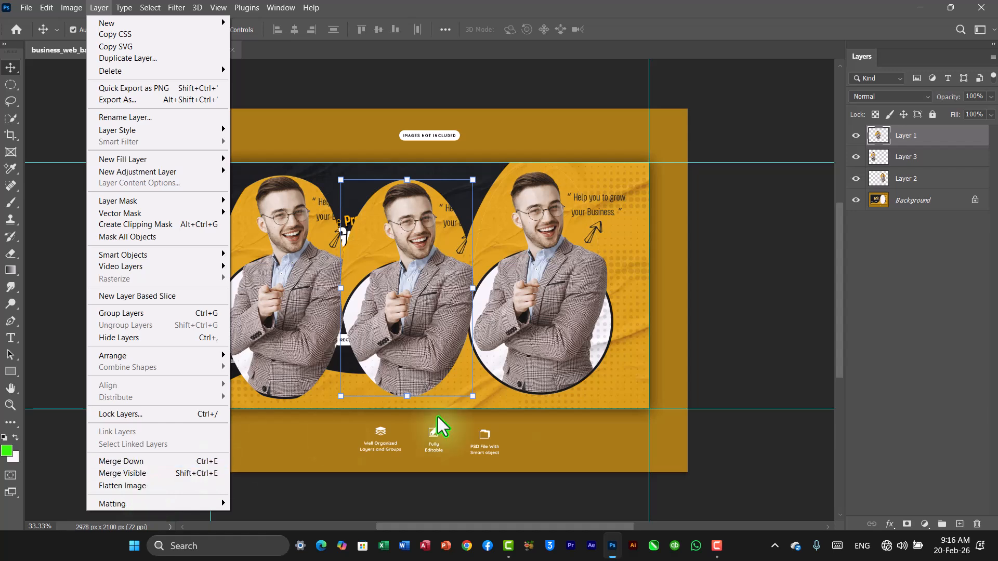
click(765, 318)
click(766, 318)
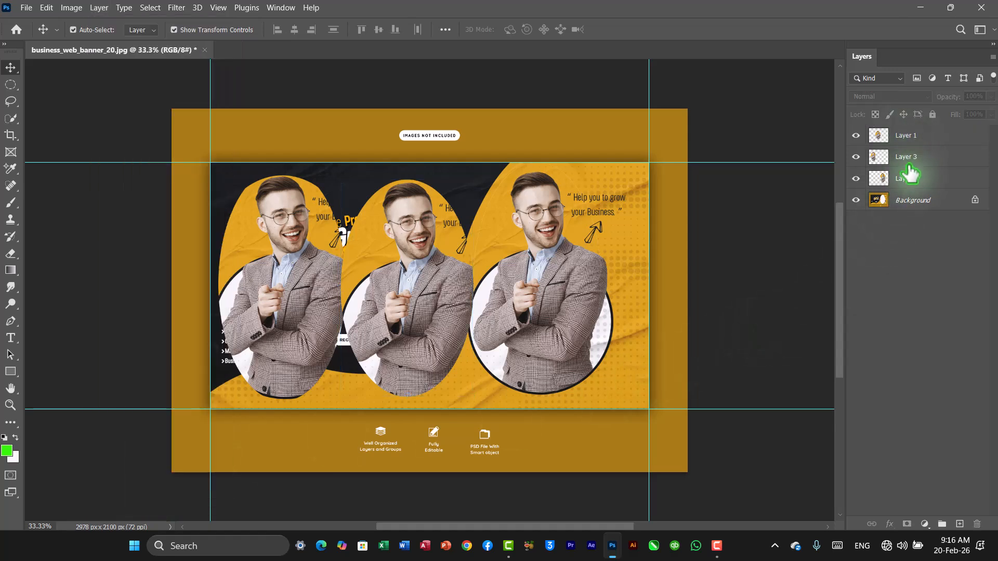
click(856, 200)
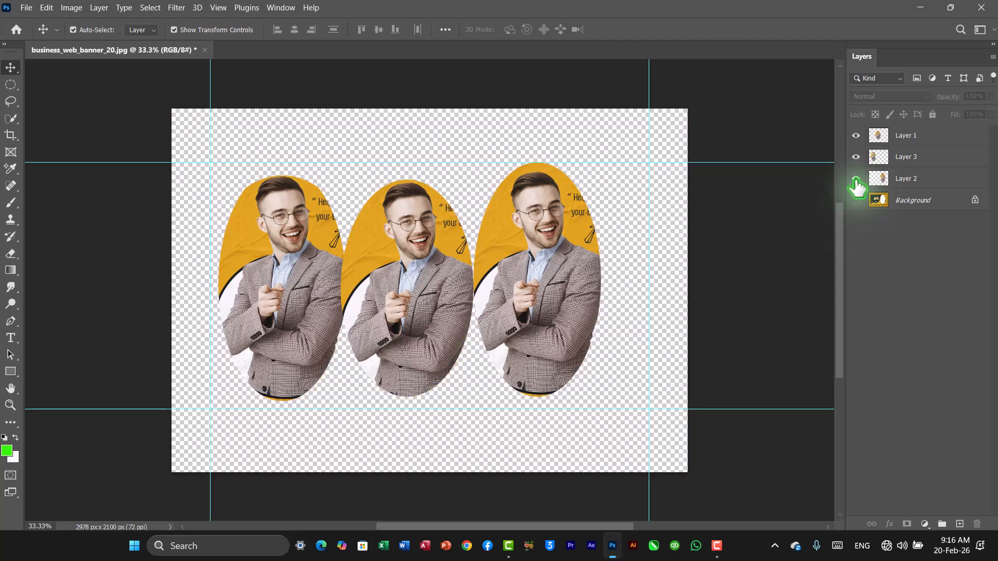
Try merging the visible portrait layers with Layer 2 hidden, then undo the merge.
click(856, 178)
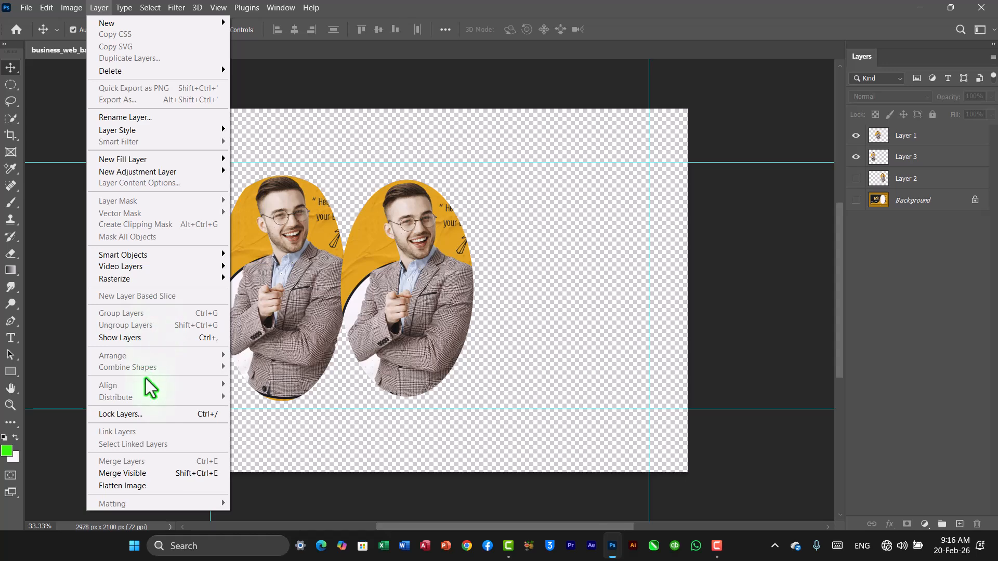
click(139, 472)
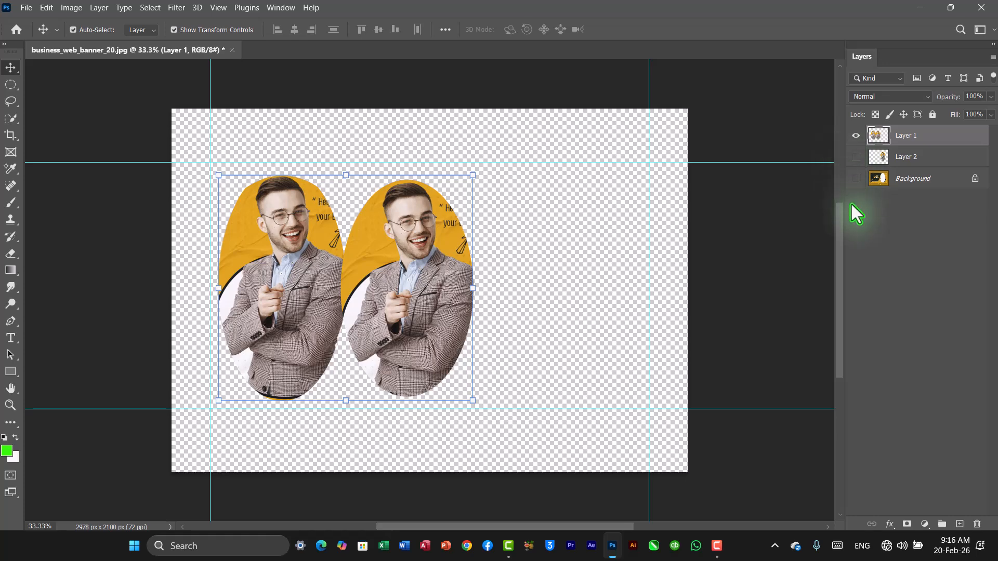
key(ctrl+z)
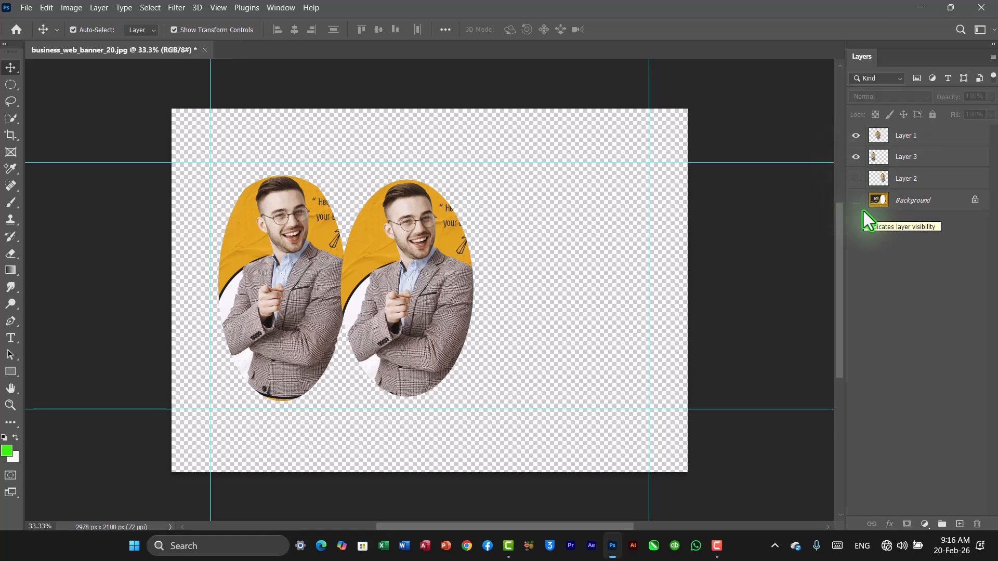
Try flattening the image while discarding the hidden layers, then undo the flatten.
click(856, 201)
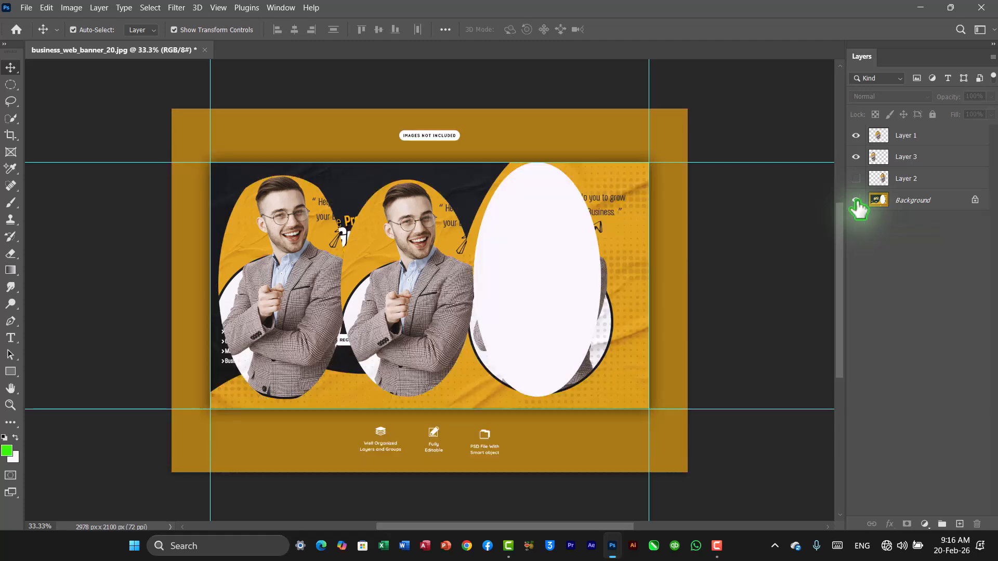
click(856, 200)
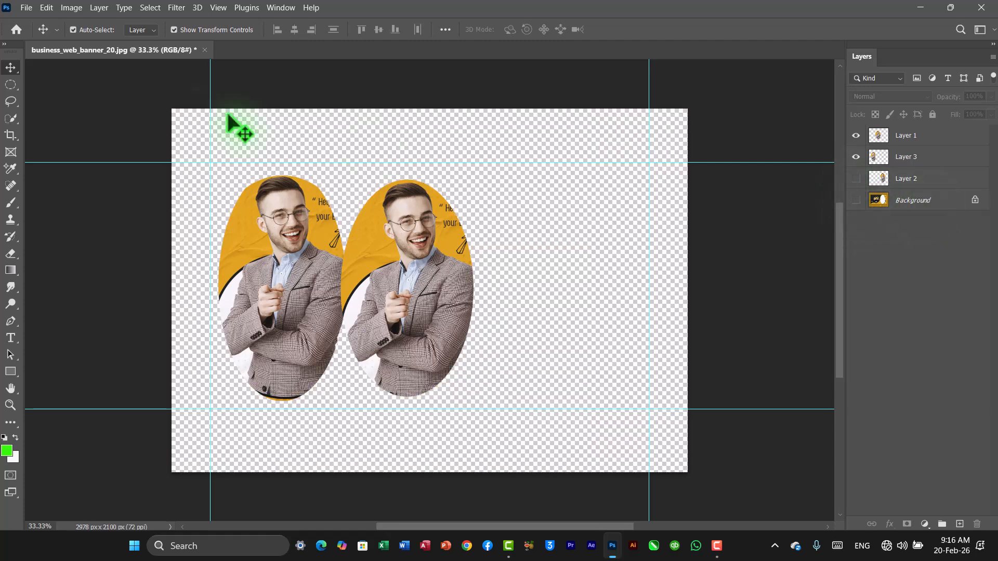
click(99, 8)
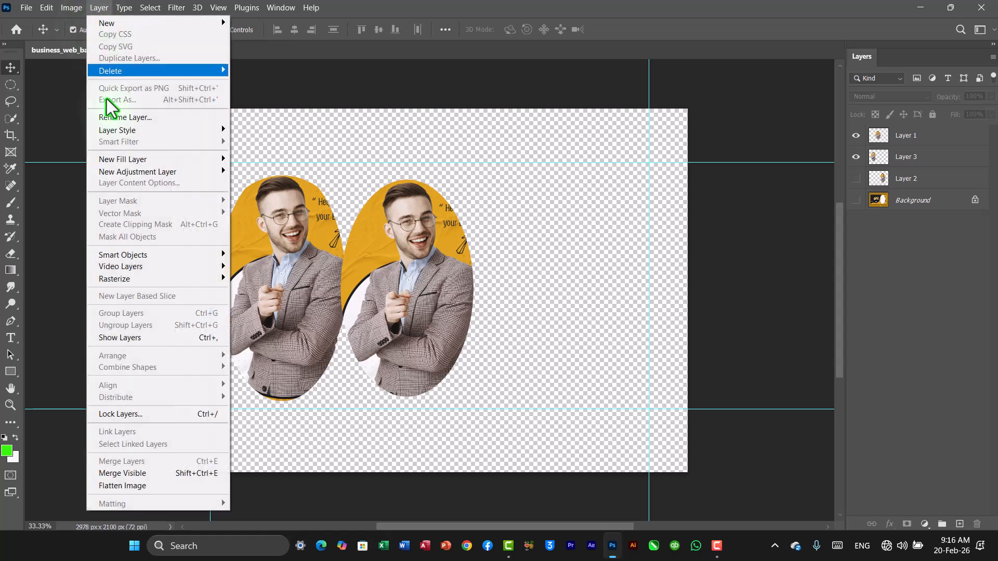
click(127, 486)
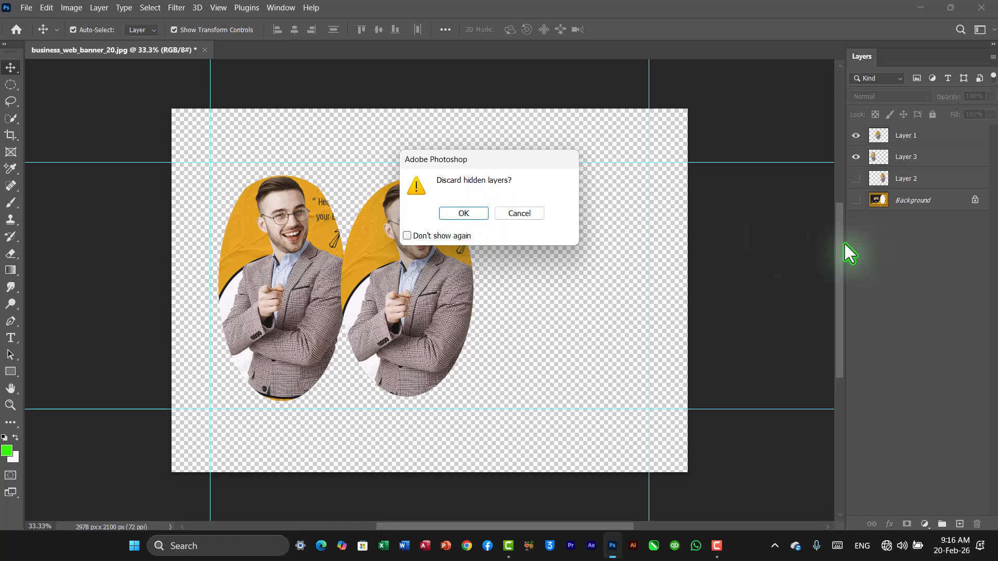
click(475, 217)
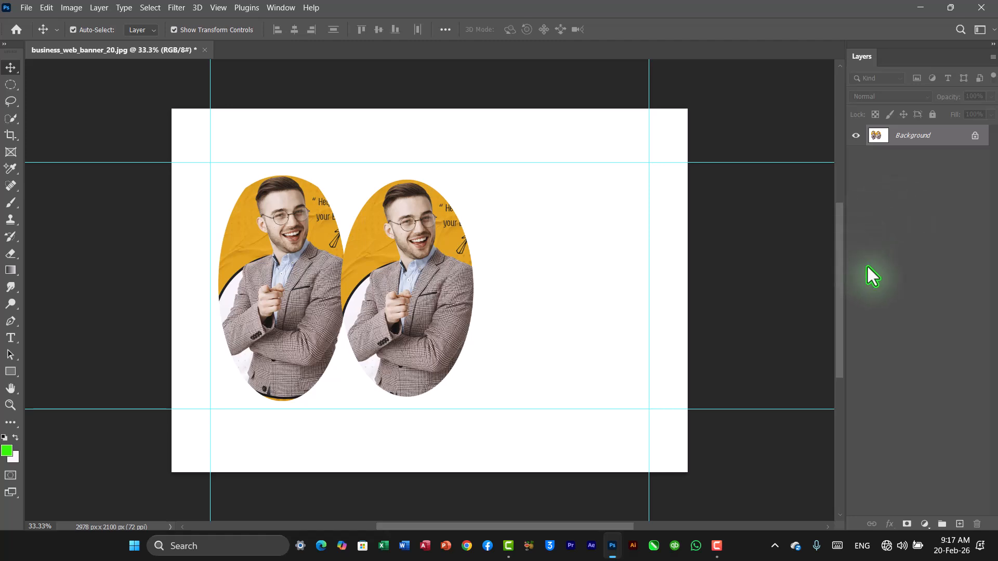
key(ctrl+z)
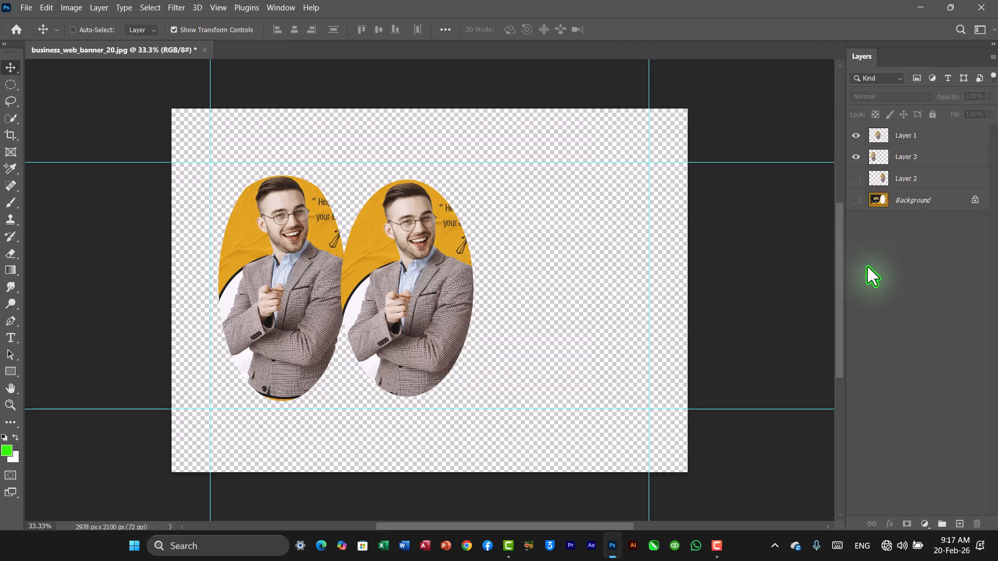
Undo the visibility changes so the background and all three portrait layers show again.
key(ctrl+z)
key(ctrl+z)
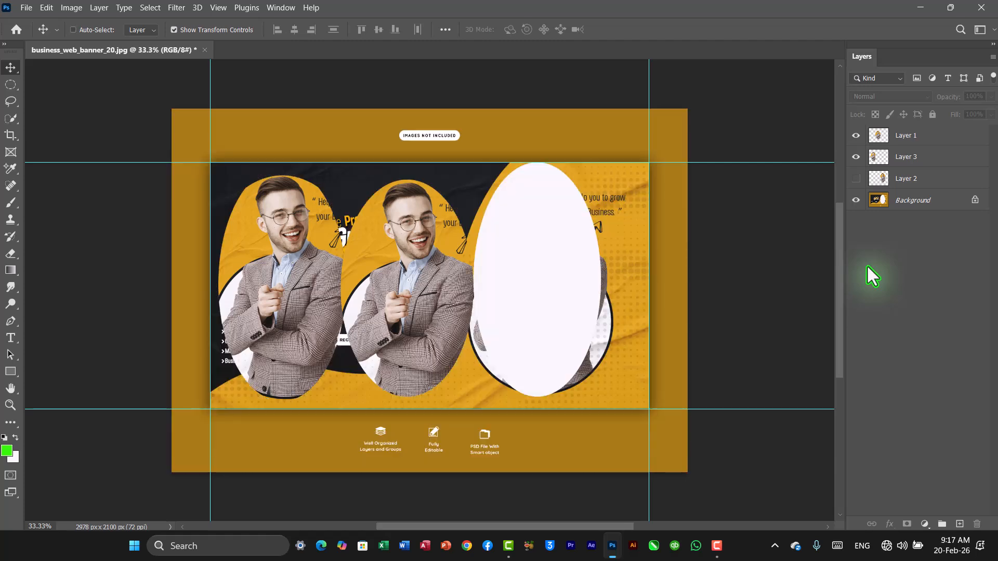
key(ctrl+z)
key(ctrl+z)
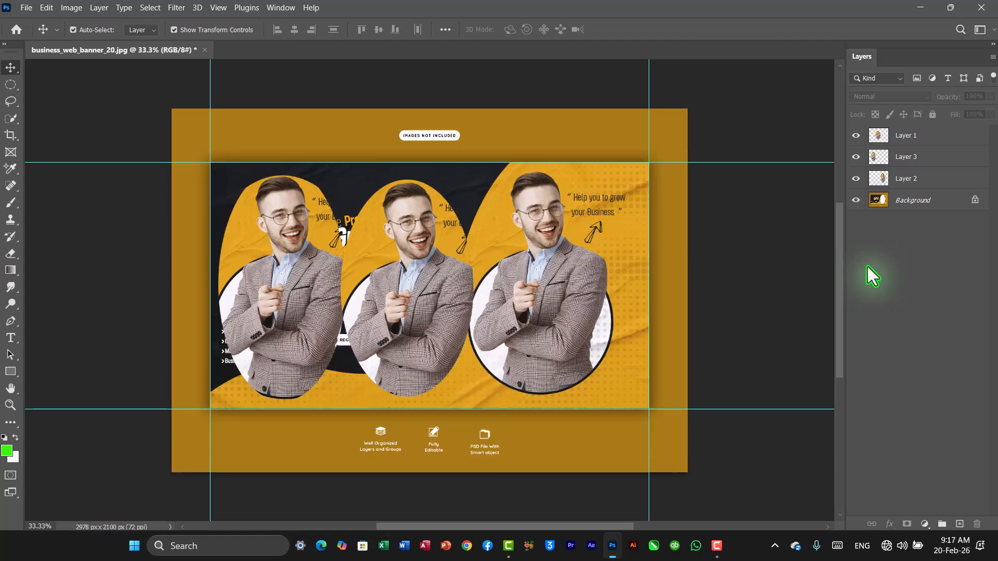
click(99, 8)
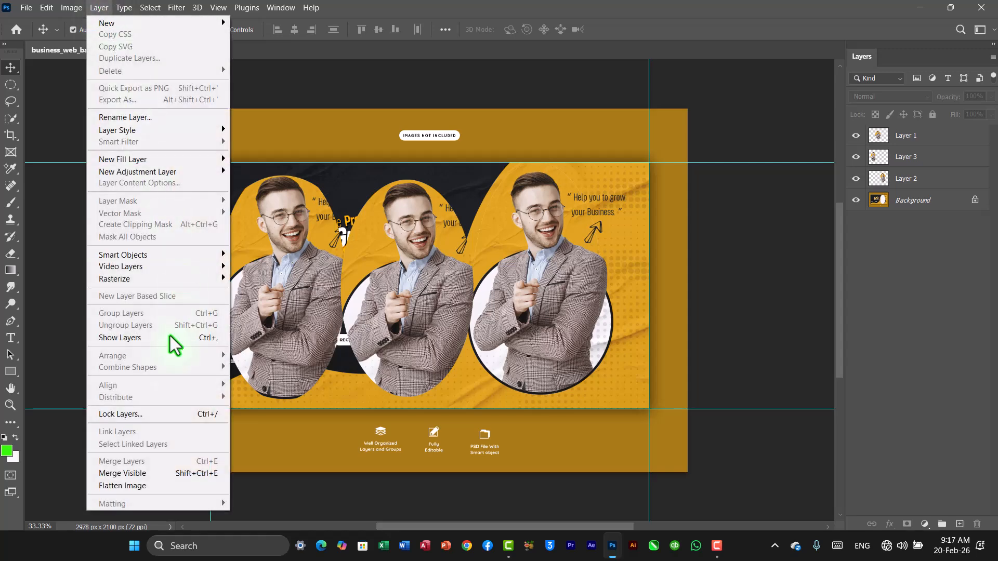
mouse_move(173, 276)
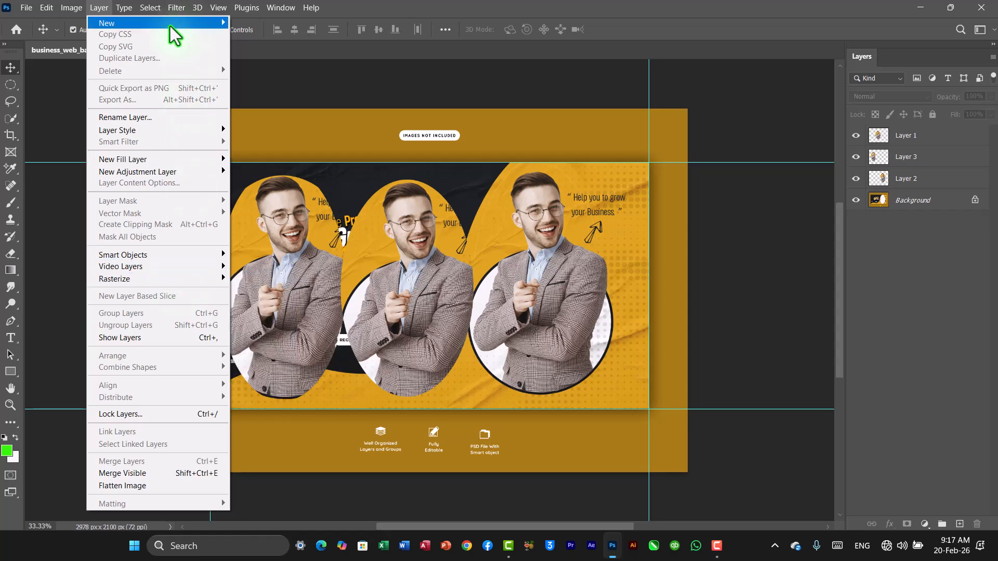
mouse_move(167, 27)
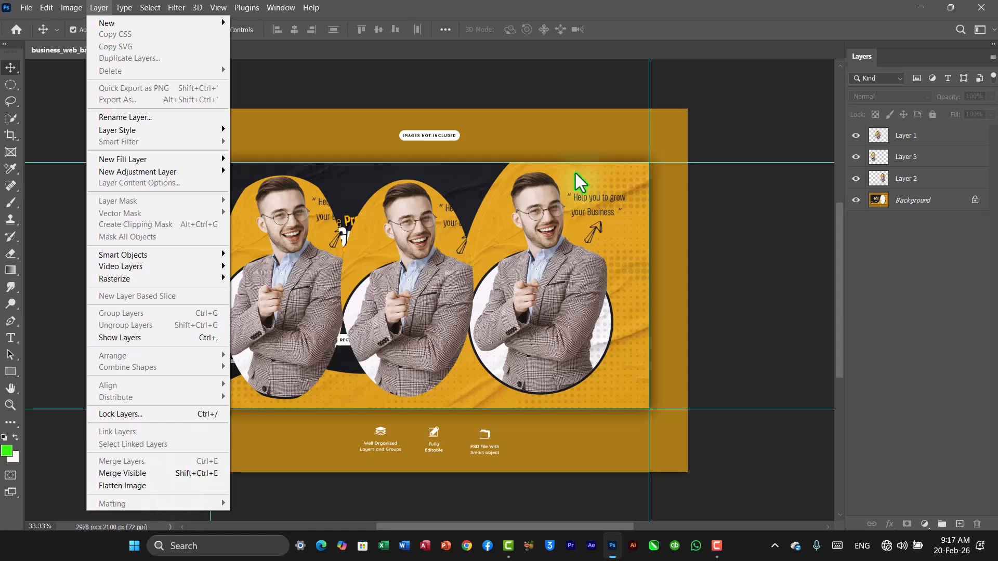
click(697, 34)
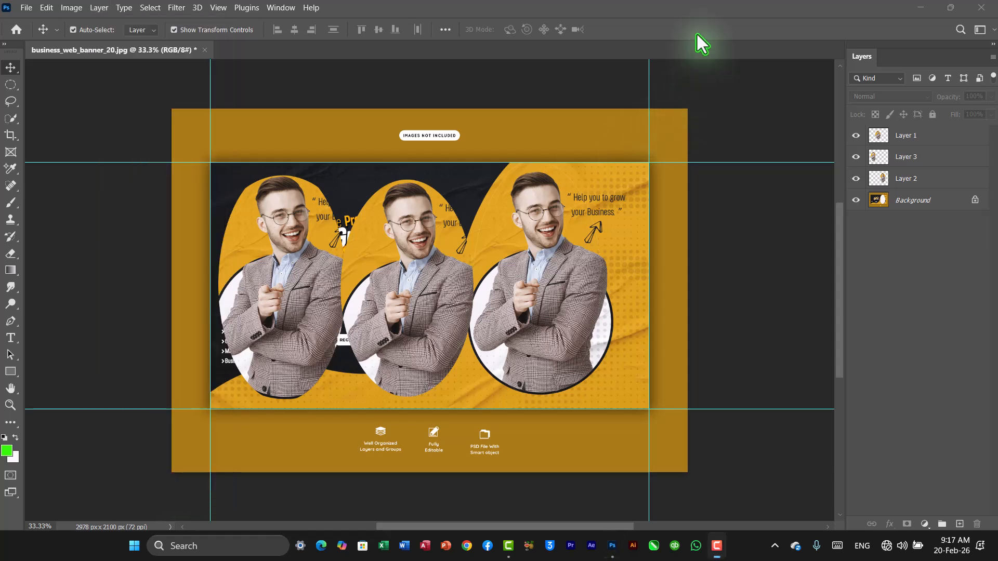